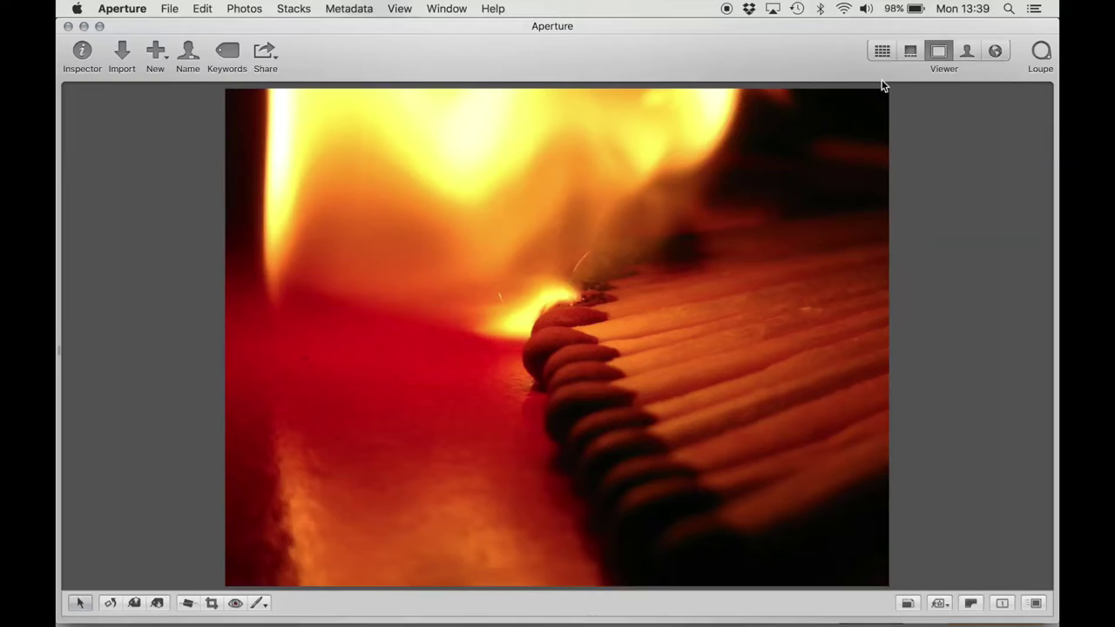
Duplicate The-Domino-Effect as Version 2 and view it beside the original.
{"action": "left_click", "coordinate": [881, 51]}
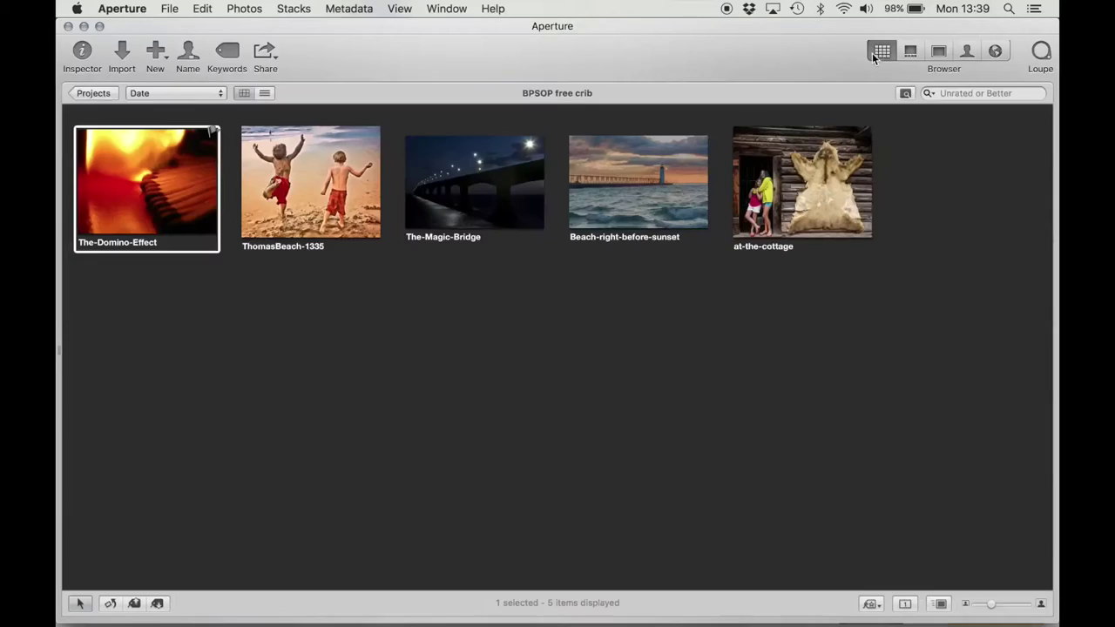
{"action": "right_click", "coordinate": [150, 204]}
{"action": "left_click", "coordinate": [201, 300]}
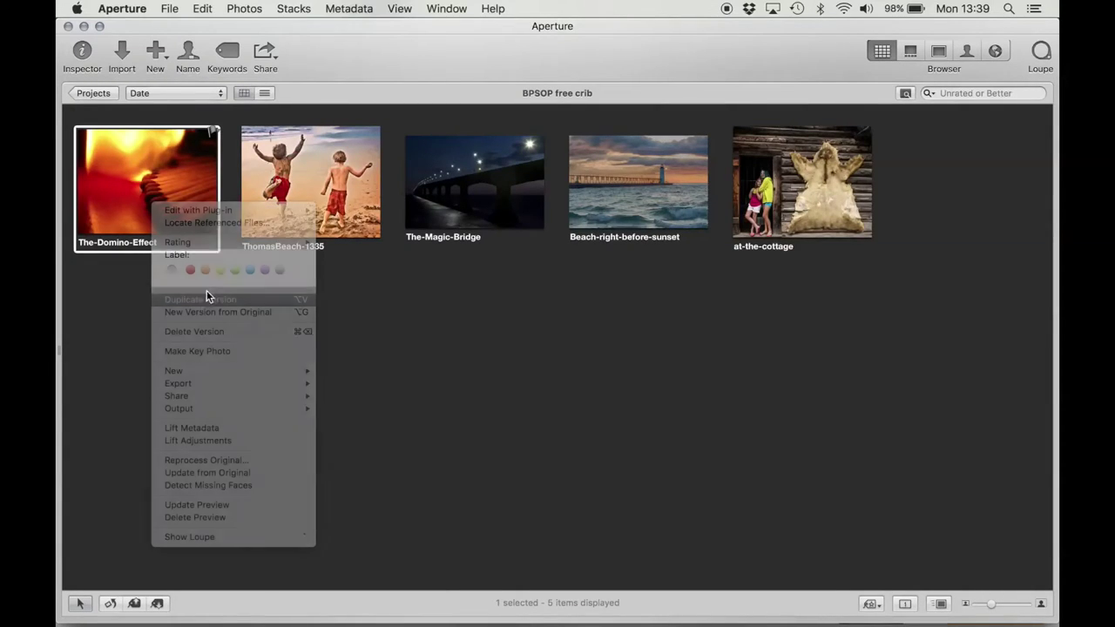
{"action": "left_click", "coordinate": [323, 186], "text": "shift"}
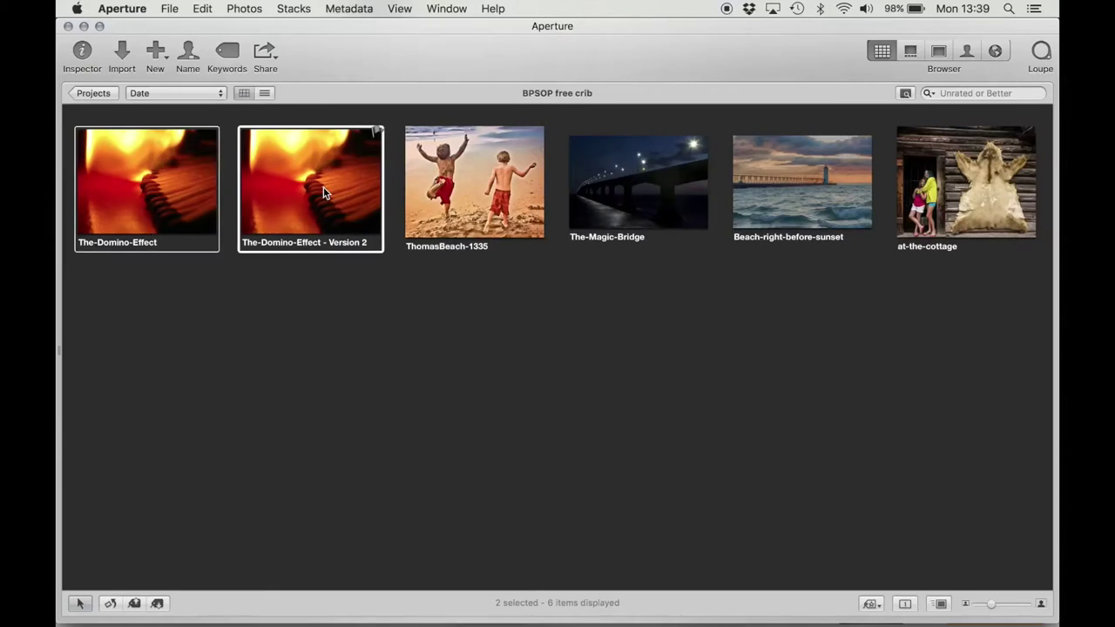
{"action": "key", "text": "v"}
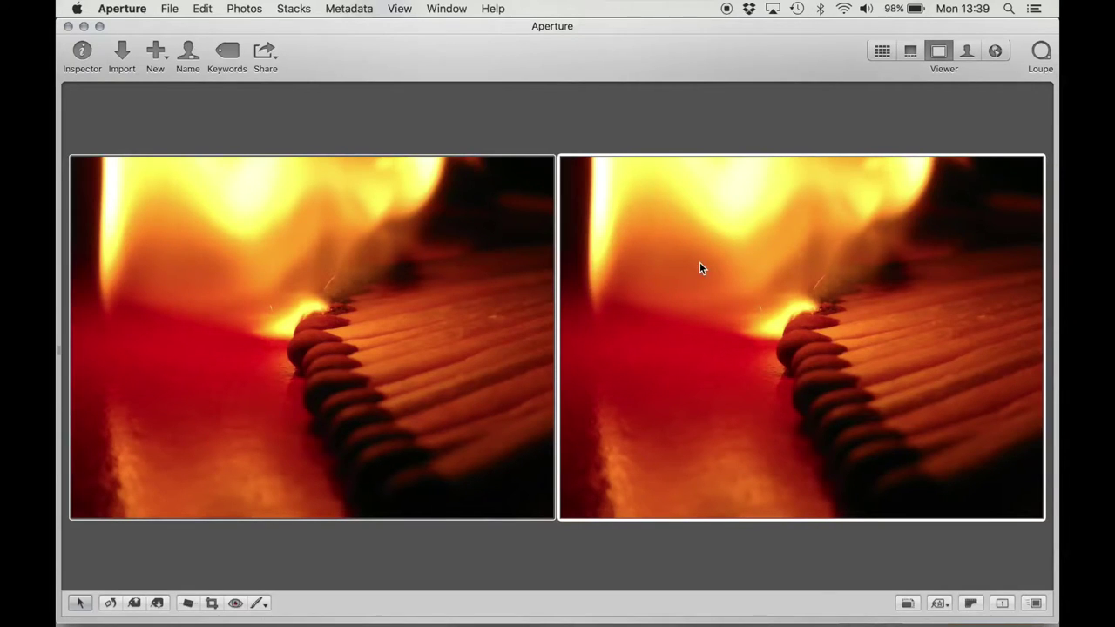
Draw a square crop on Version 2, shift it slightly right, and apply it.
{"action": "key", "text": "c"}
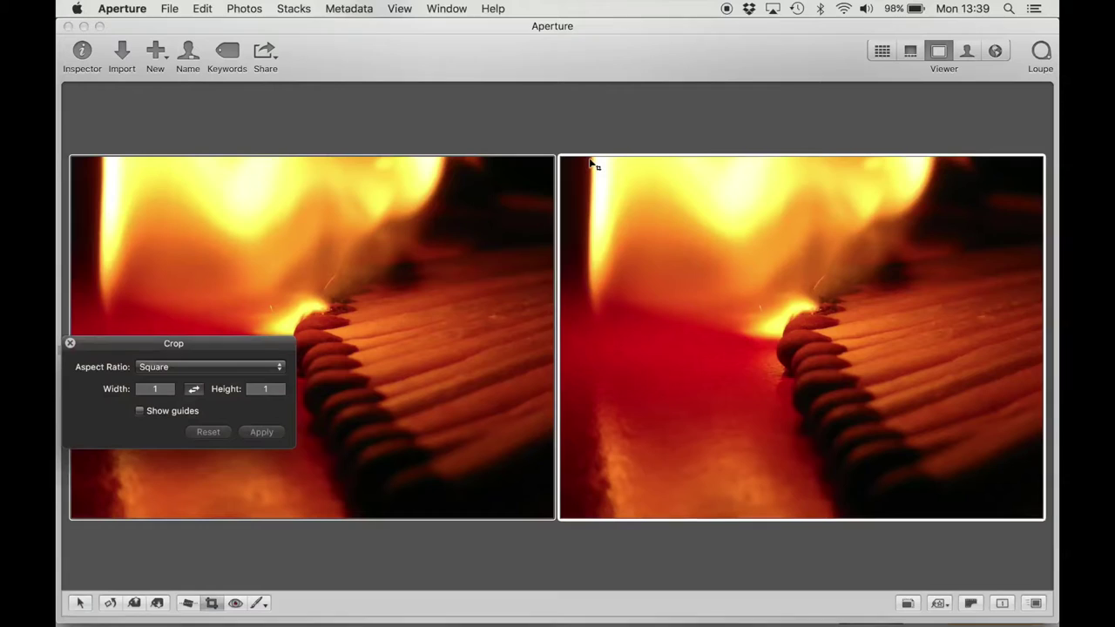
{"action": "left_click_drag", "start_coordinate": [592, 164], "coordinate": [958, 535]}
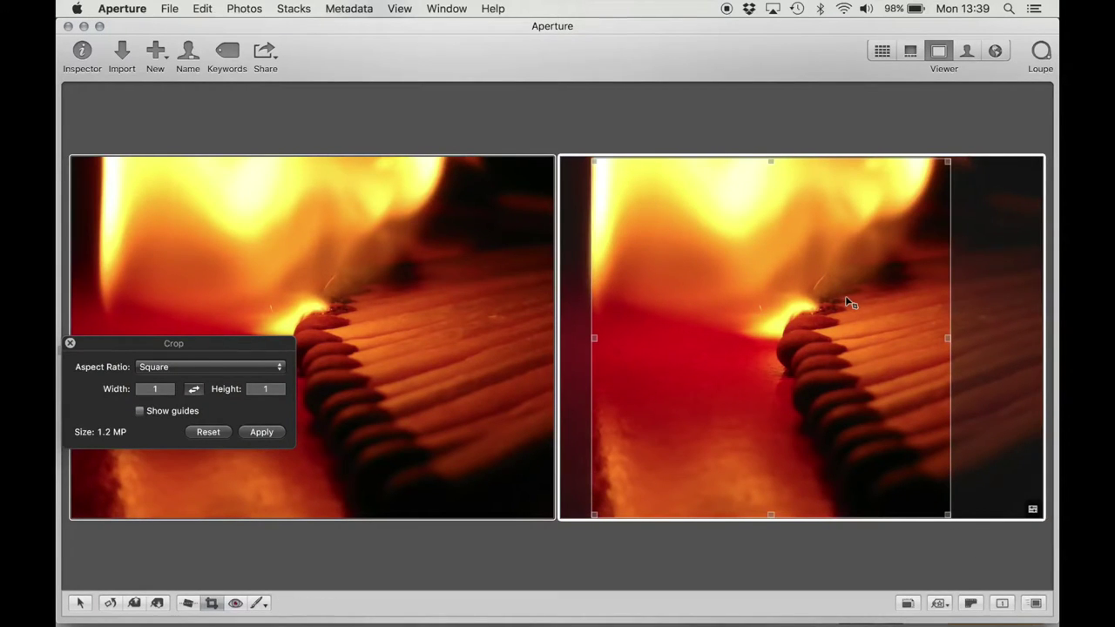
{"action": "left_click_drag", "start_coordinate": [845, 298], "coordinate": [849, 299]}
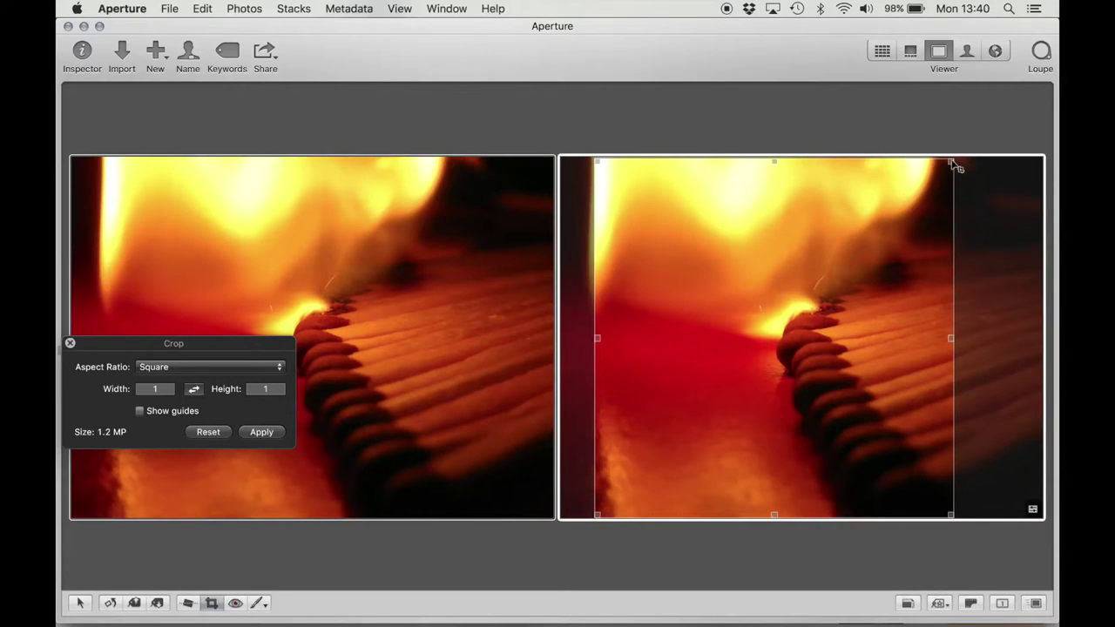
{"action": "left_click_drag", "start_coordinate": [952, 161], "coordinate": [955, 158]}
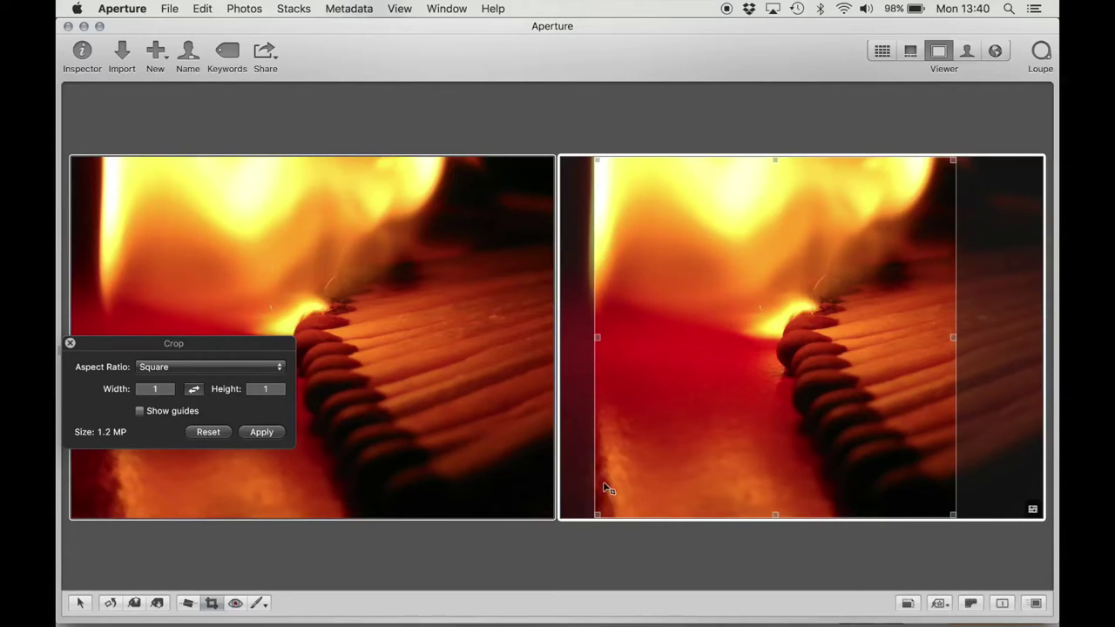
{"action": "left_click_drag", "start_coordinate": [697, 447], "coordinate": [719, 445]}
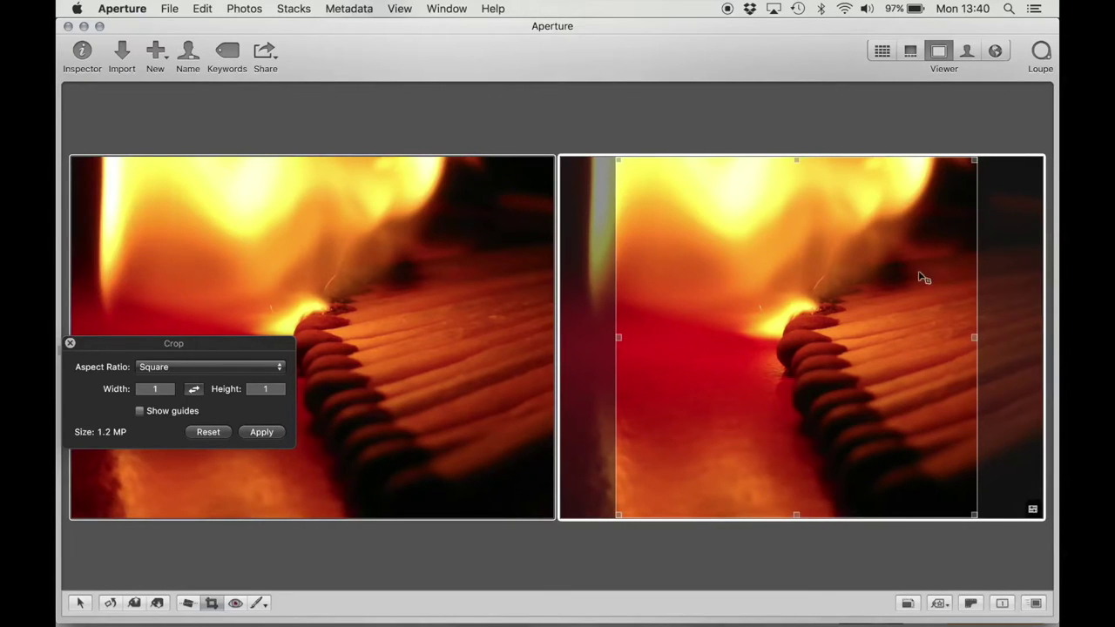
{"action": "key", "text": "Return"}
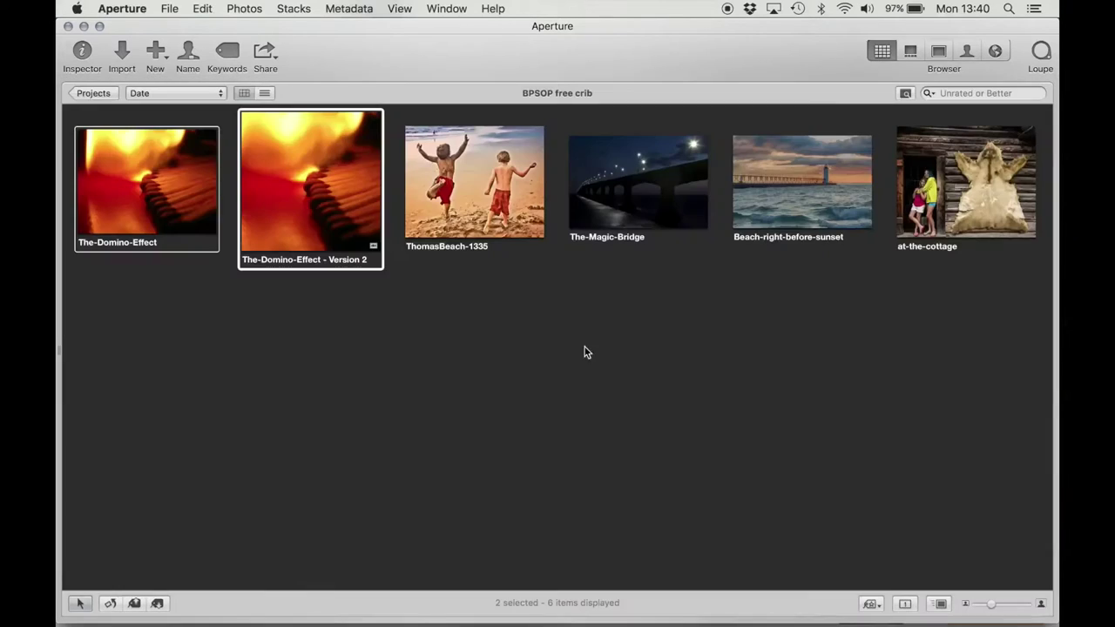
Duplicate Version 2 into Version 3 and view all three Domino versions side by side.
{"action": "left_click", "coordinate": [584, 349]}
{"action": "left_click", "coordinate": [347, 181]}
{"action": "right_click", "coordinate": [347, 181]}
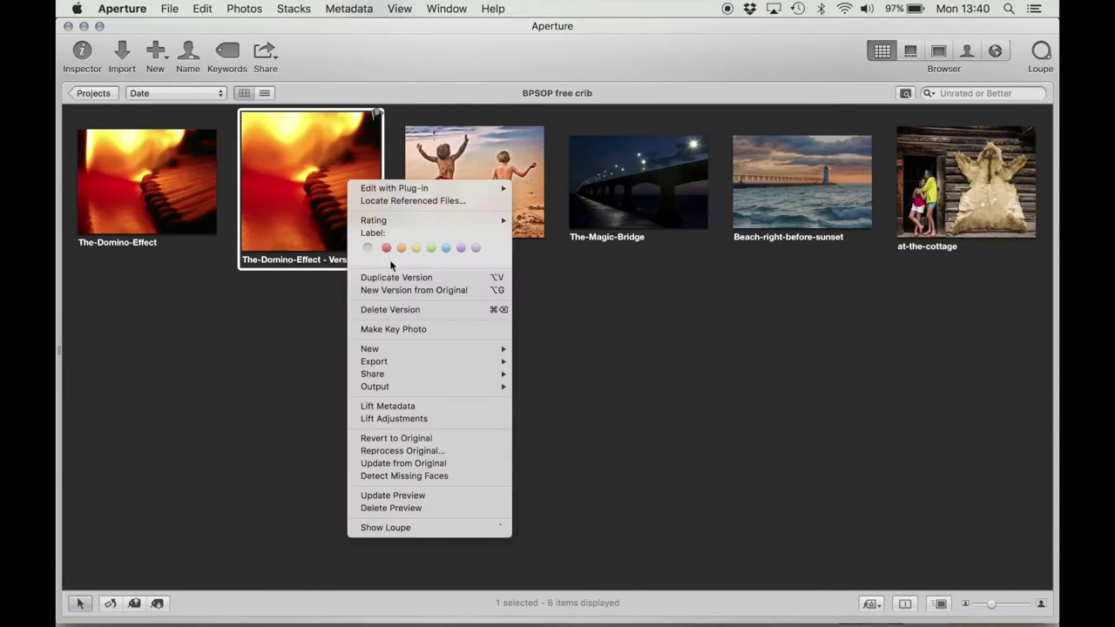
{"action": "left_click", "coordinate": [394, 277]}
{"action": "left_click", "coordinate": [170, 178]}
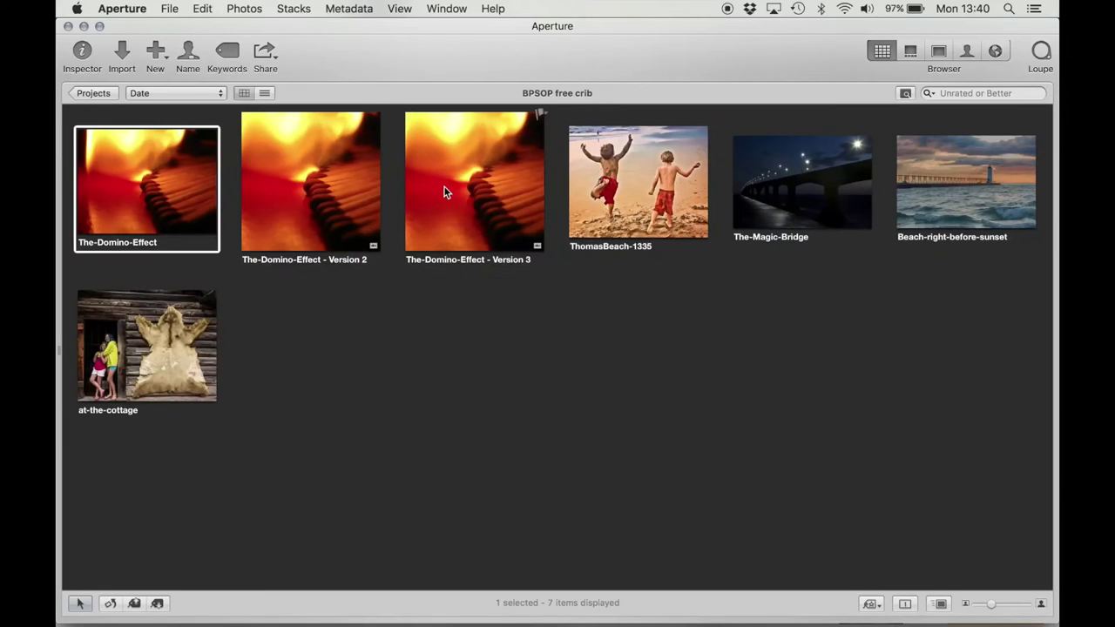
{"action": "left_click", "coordinate": [443, 191], "text": "shift"}
{"action": "key", "text": "v"}
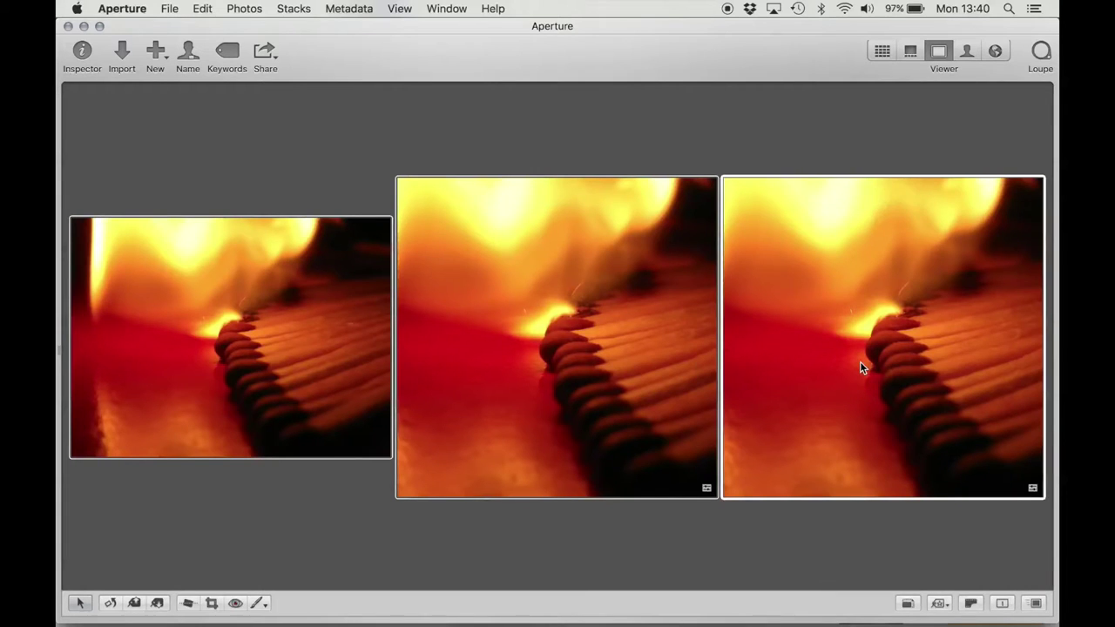
Shrink Version 3's square crop for a tighter framing and apply it.
{"action": "key", "text": "c"}
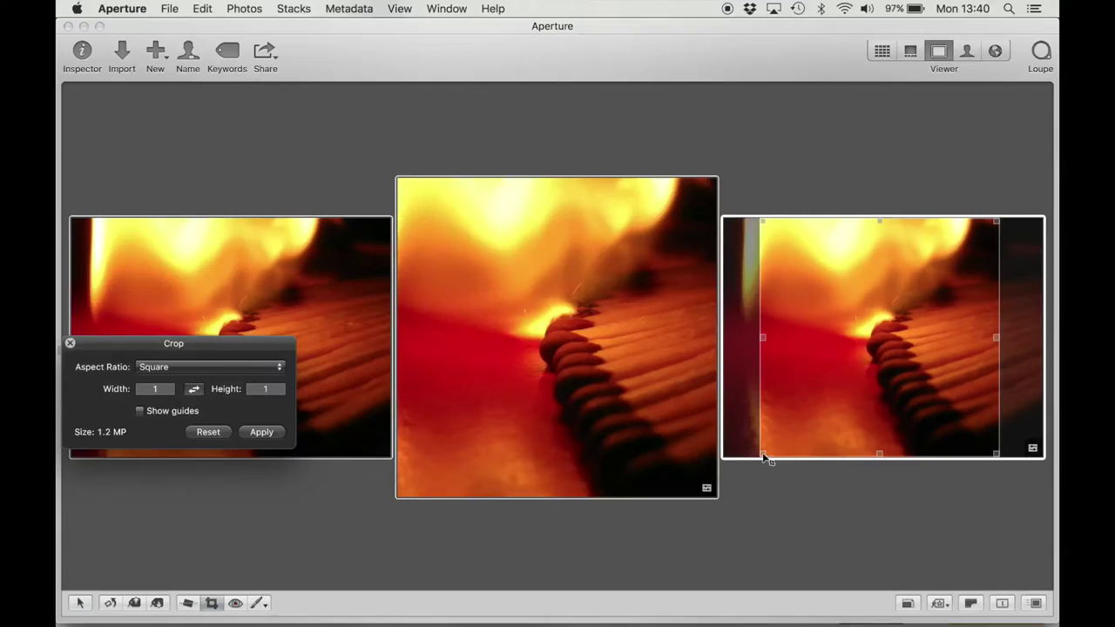
{"action": "left_click_drag", "start_coordinate": [782, 430], "coordinate": [823, 382]}
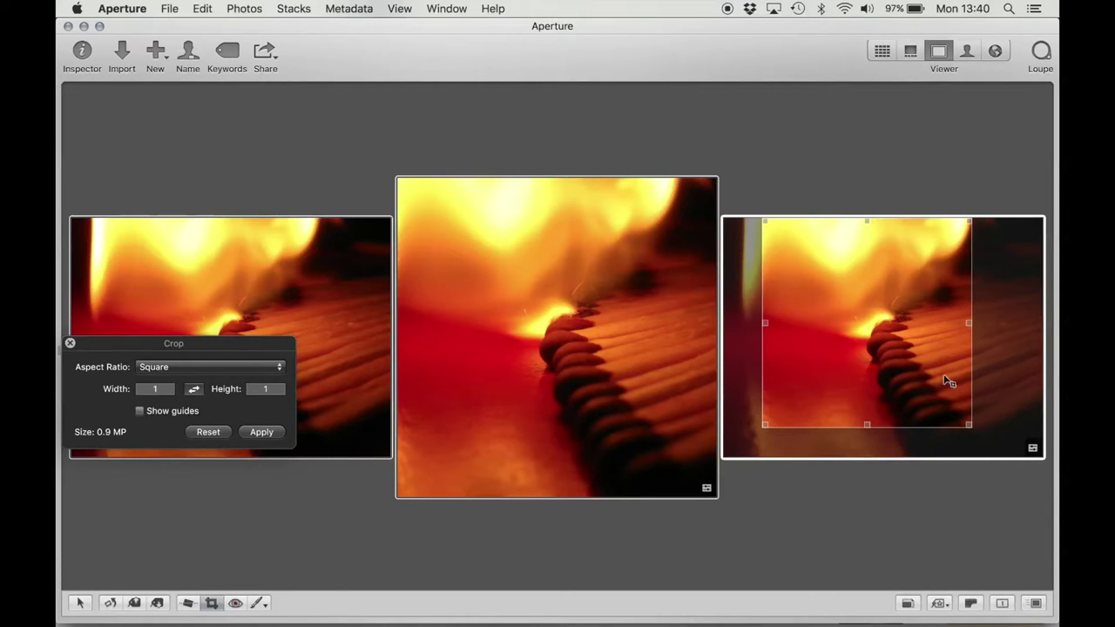
{"action": "left_click_drag", "start_coordinate": [933, 375], "coordinate": [932, 375]}
{"action": "key", "text": "Return"}
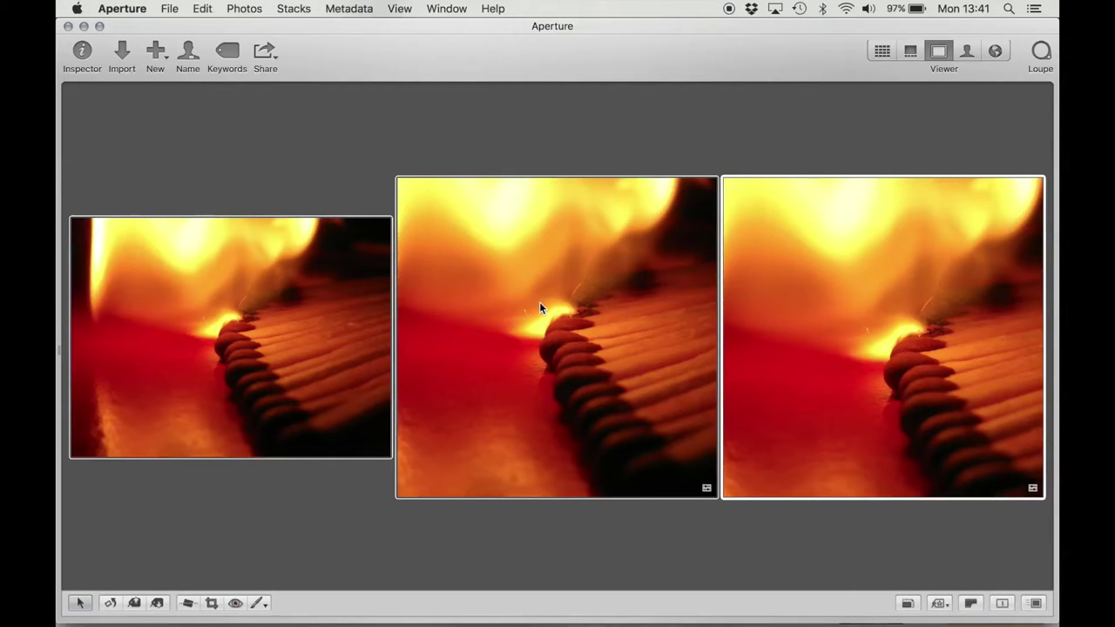
Drop the original to compare only the two square crops, then go back to the grid.
{"action": "left_click", "coordinate": [262, 321], "text": "super"}
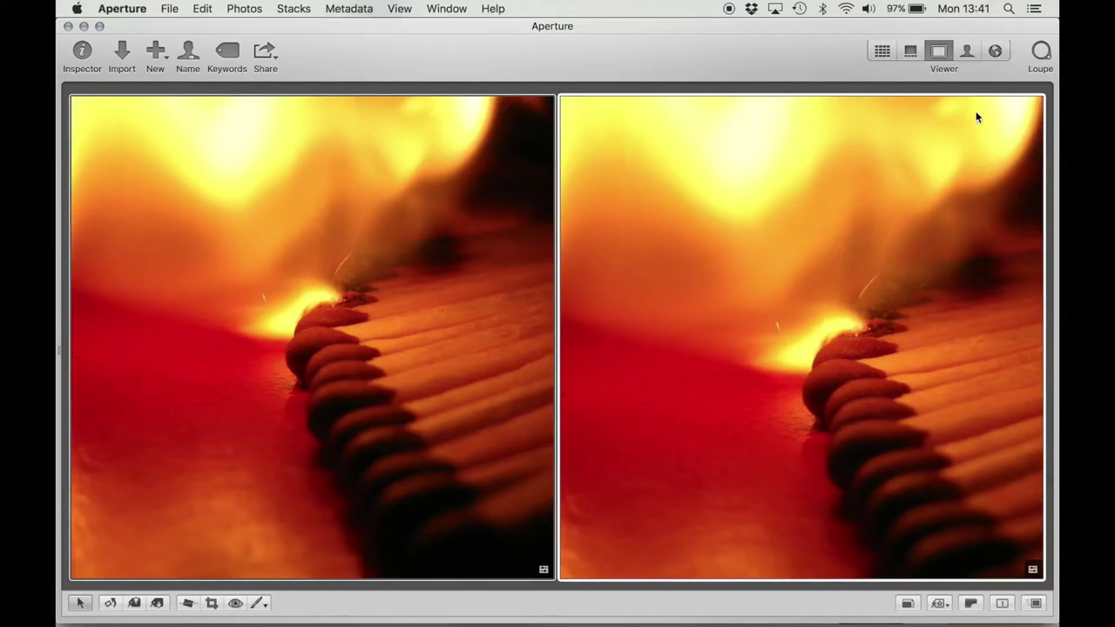
{"action": "left_click", "coordinate": [881, 50]}
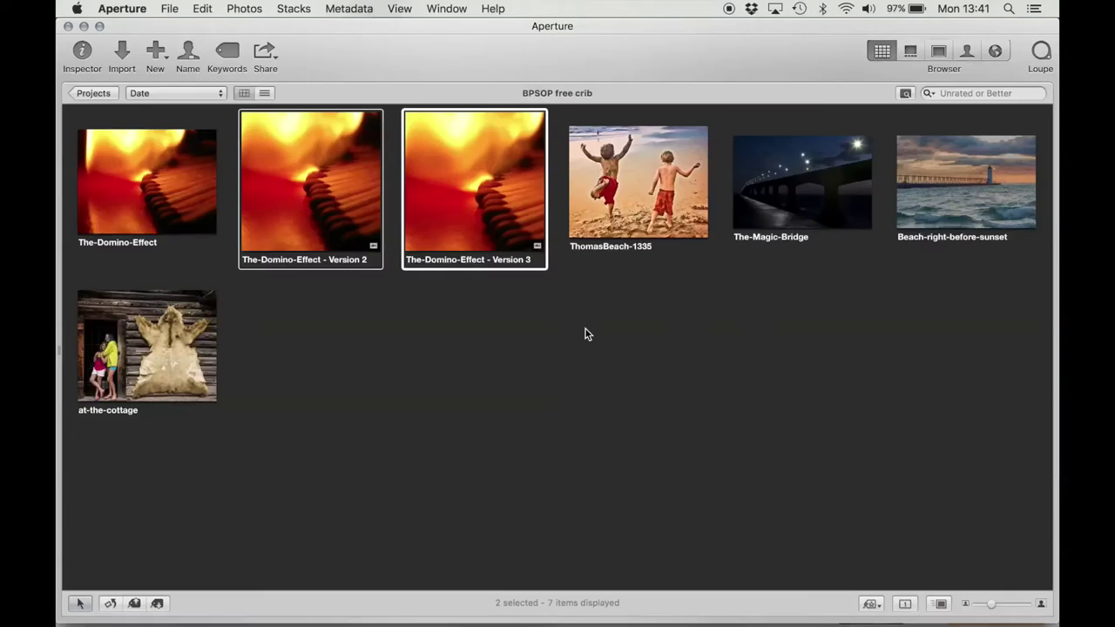
Duplicate Version 3 into Version 4 and view it beside the original.
{"action": "left_click", "coordinate": [498, 223]}
{"action": "right_click", "coordinate": [498, 223]}
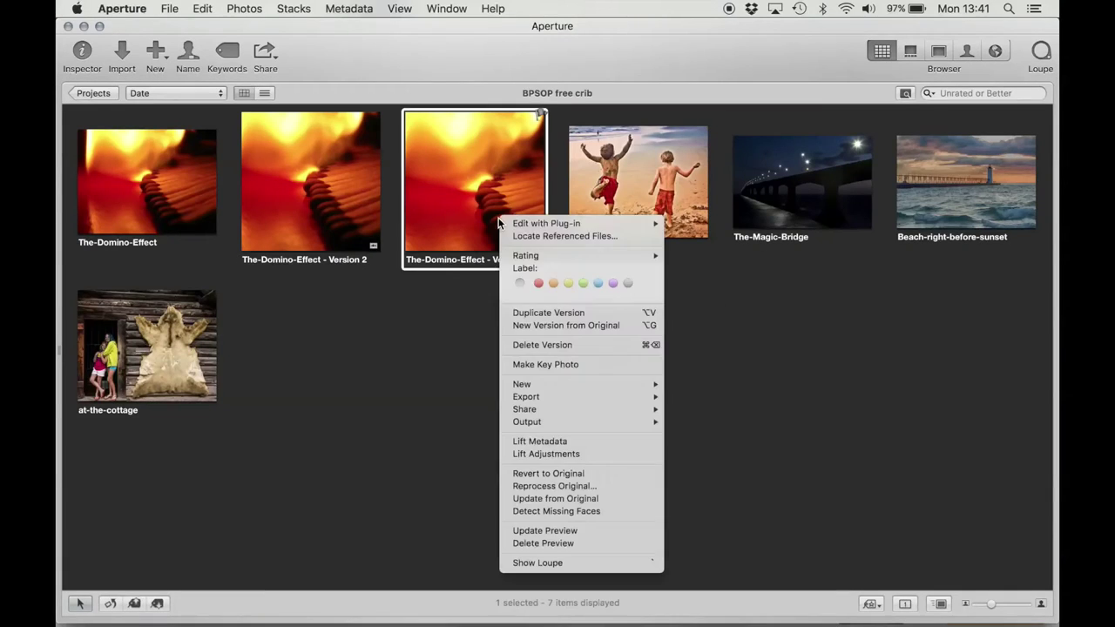
{"action": "left_click", "coordinate": [540, 314]}
{"action": "left_click", "coordinate": [186, 196]}
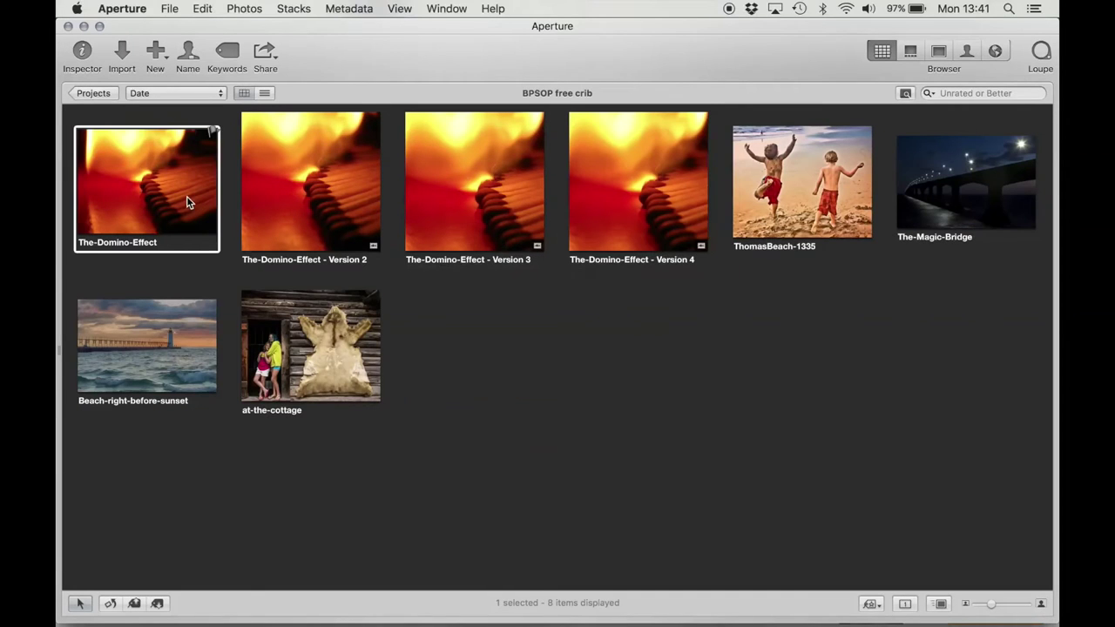
{"action": "left_click", "coordinate": [641, 216], "text": "super"}
{"action": "key", "text": "v"}
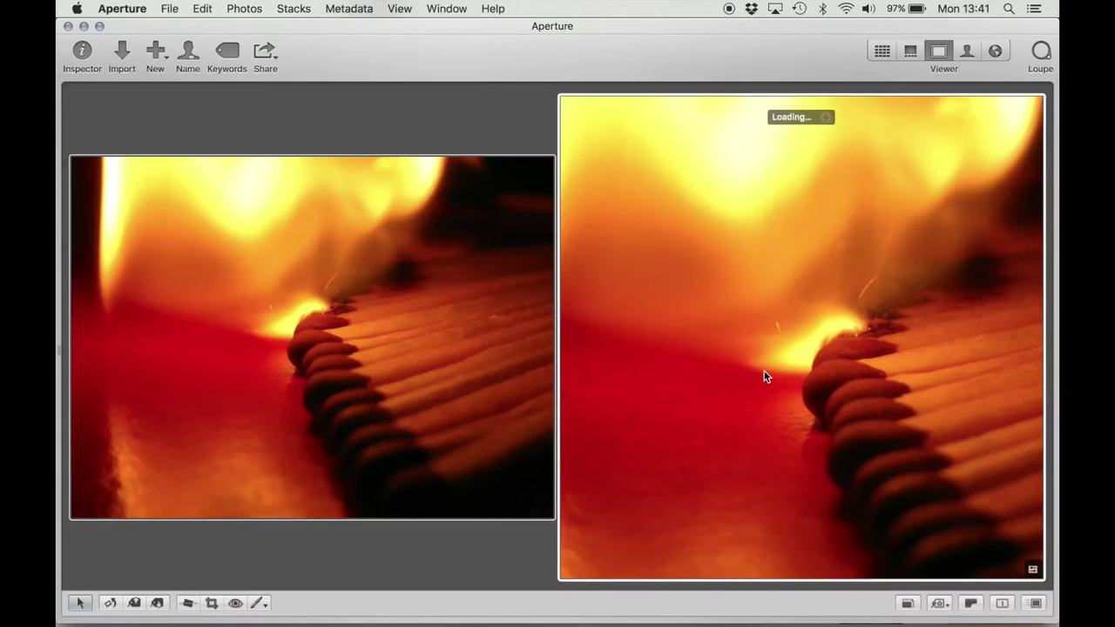
Crop Version 4 to a portrait 3×4 original-aspect frame reaching the bottom edge, and apply.
{"action": "key", "text": "c"}
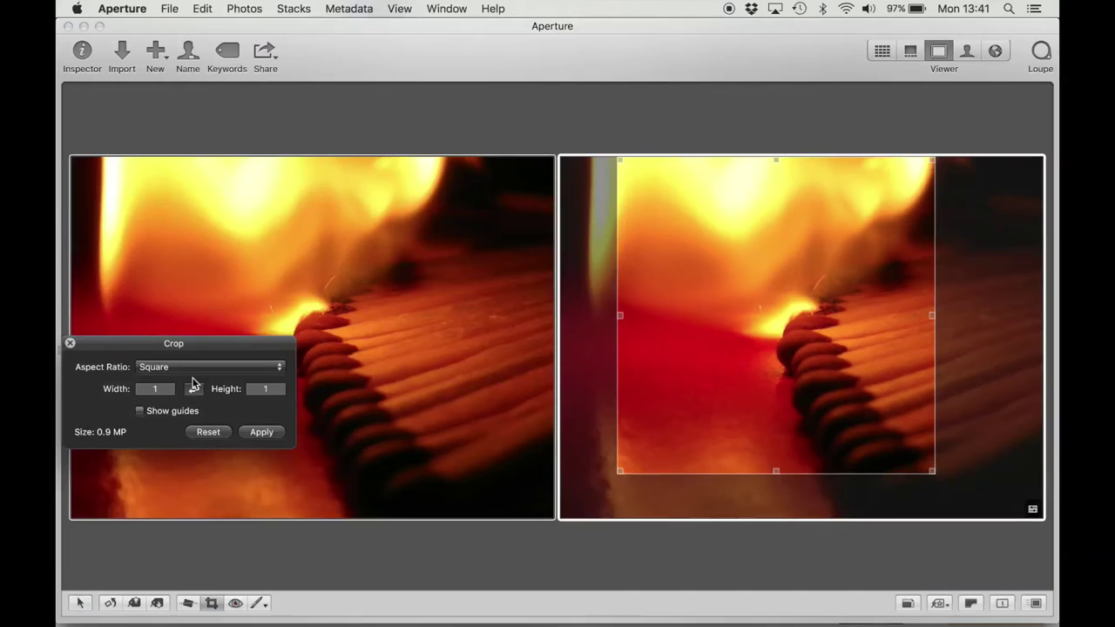
{"action": "left_click", "coordinate": [189, 368]}
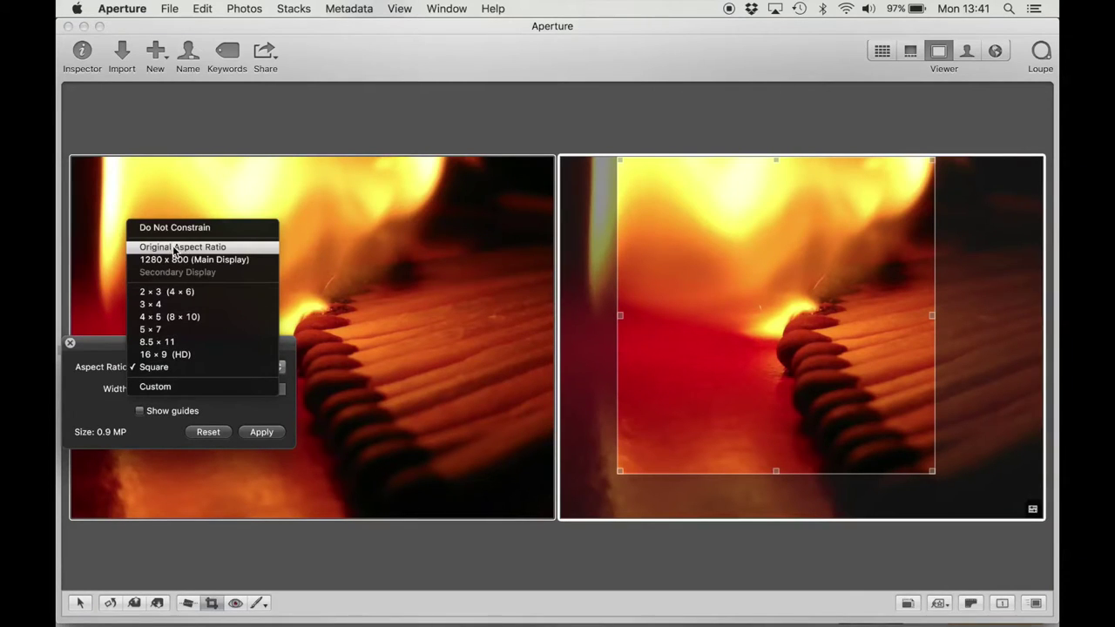
{"action": "left_click", "coordinate": [174, 248]}
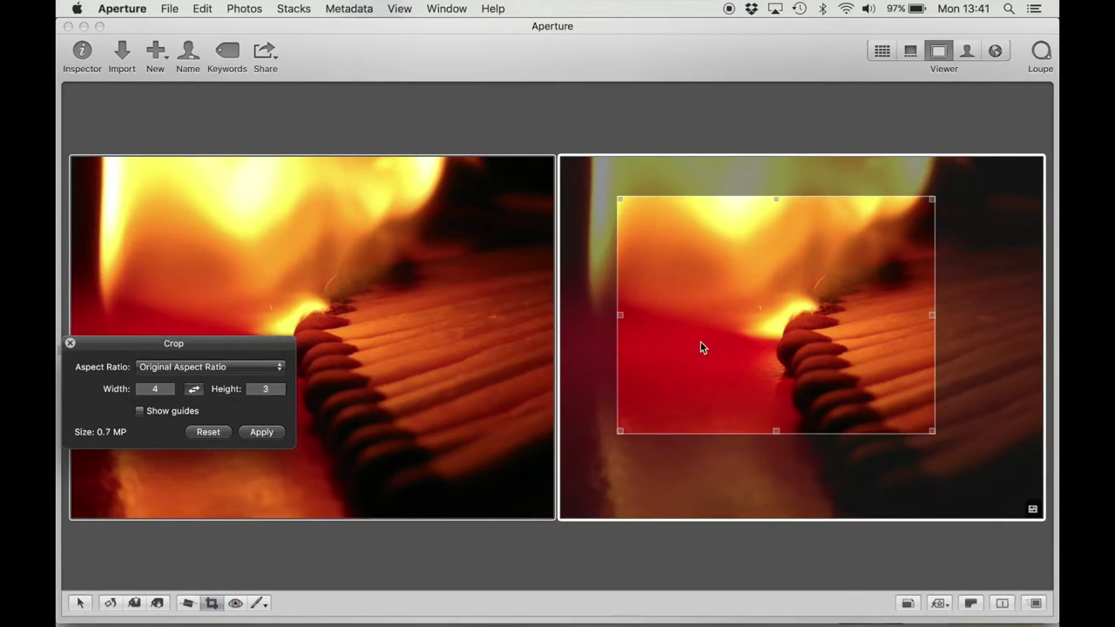
{"action": "left_click", "coordinate": [194, 389]}
{"action": "left_click_drag", "start_coordinate": [697, 323], "coordinate": [719, 316]}
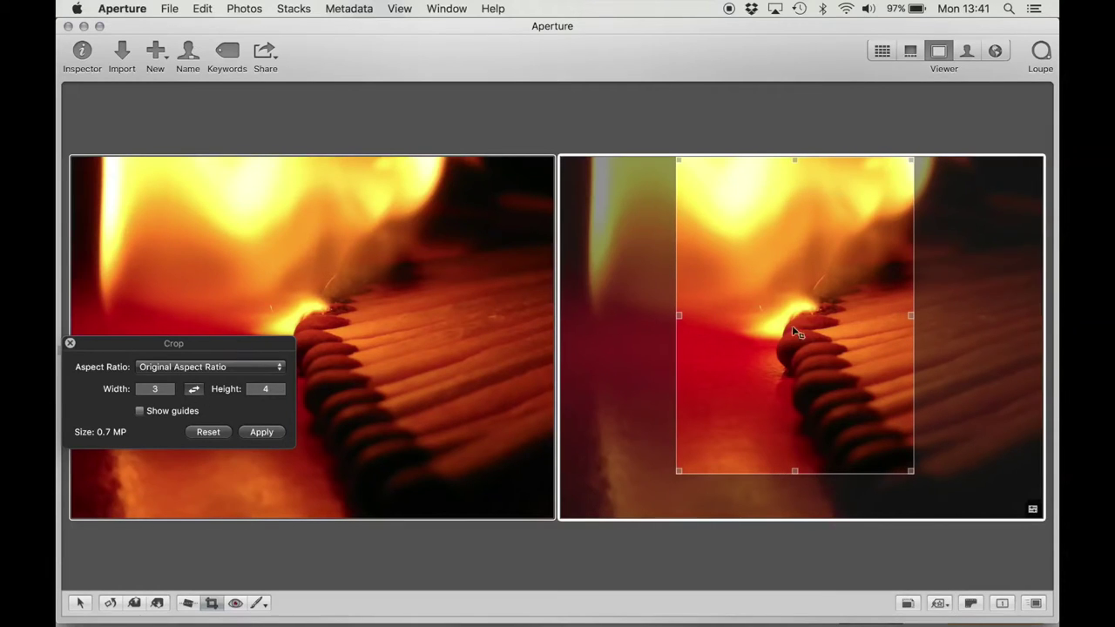
{"action": "left_click_drag", "start_coordinate": [915, 475], "coordinate": [963, 531]}
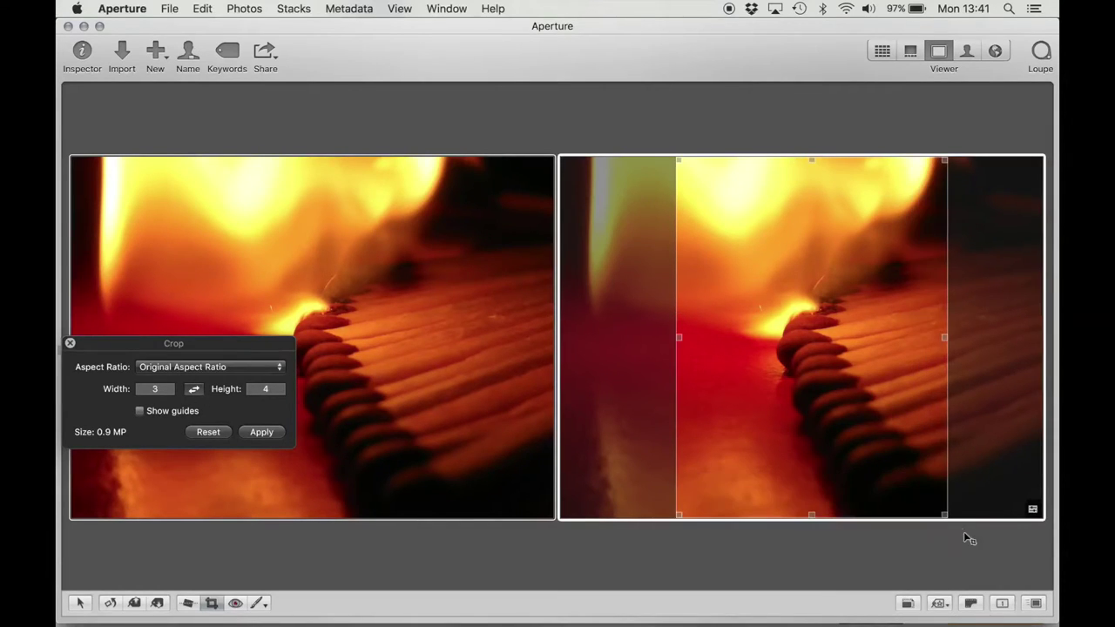
{"action": "left_click_drag", "start_coordinate": [904, 460], "coordinate": [848, 456]}
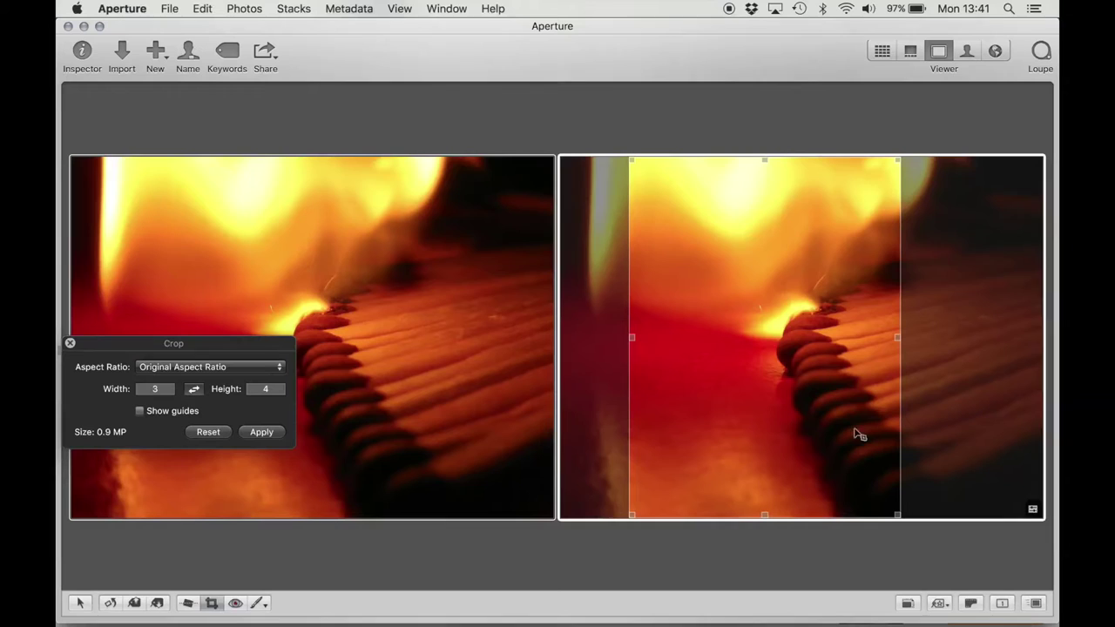
{"action": "left_click_drag", "start_coordinate": [871, 342], "coordinate": [932, 346]}
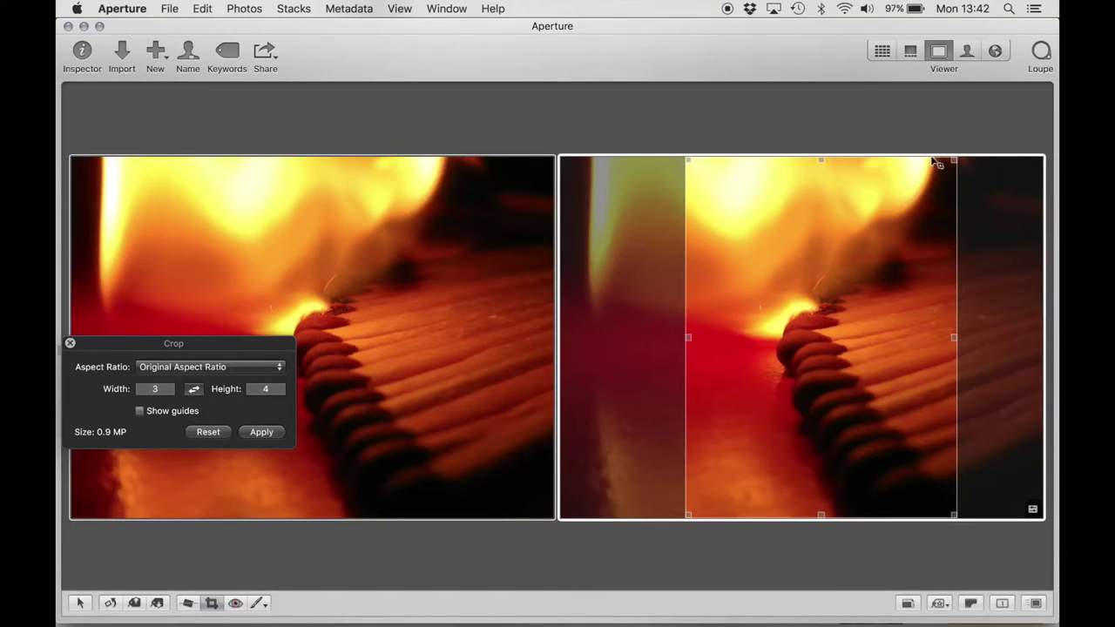
{"action": "key", "text": "Return"}
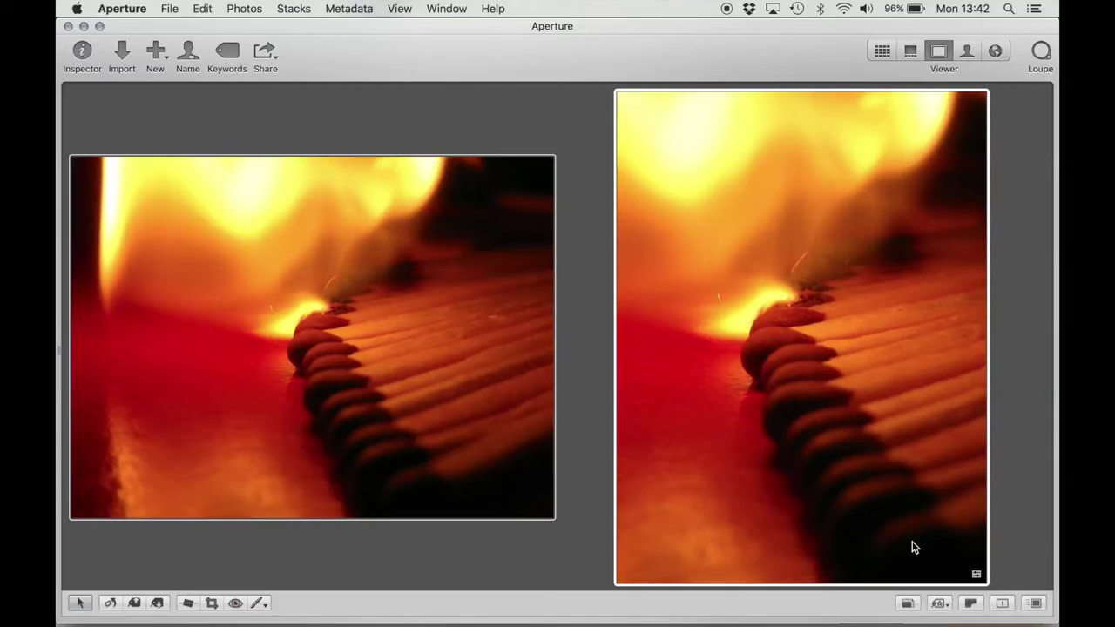
Duplicate the fourth version into a fifth and view it with the original and Version 4.
{"action": "left_click", "coordinate": [881, 51]}
{"action": "left_click", "coordinate": [603, 320]}
{"action": "left_click", "coordinate": [632, 213]}
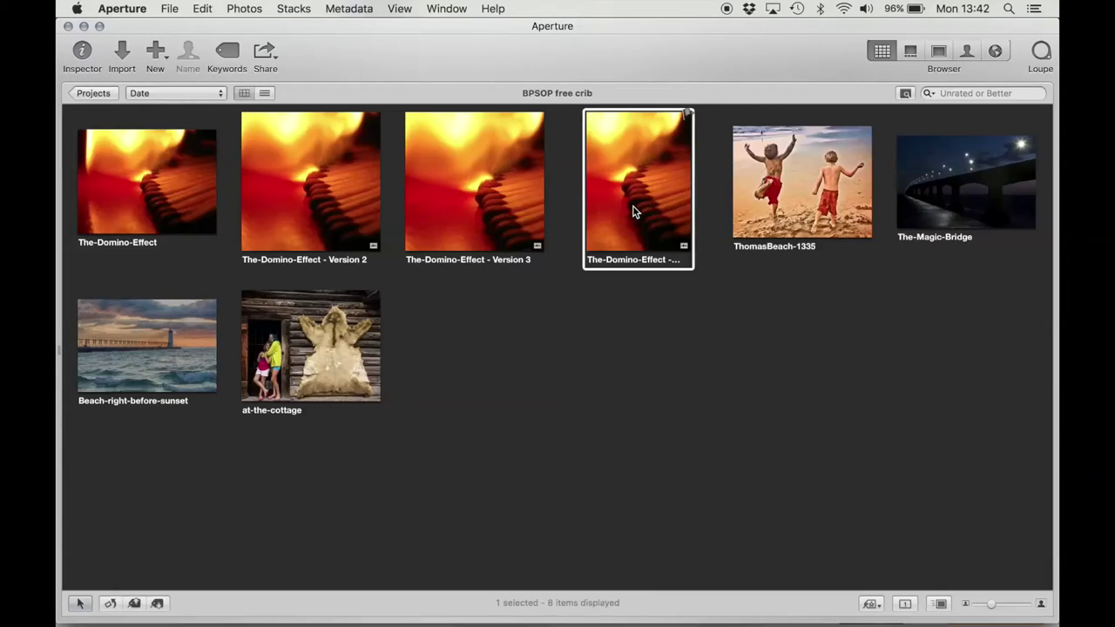
{"action": "right_click", "coordinate": [633, 211]}
{"action": "left_click", "coordinate": [670, 300]}
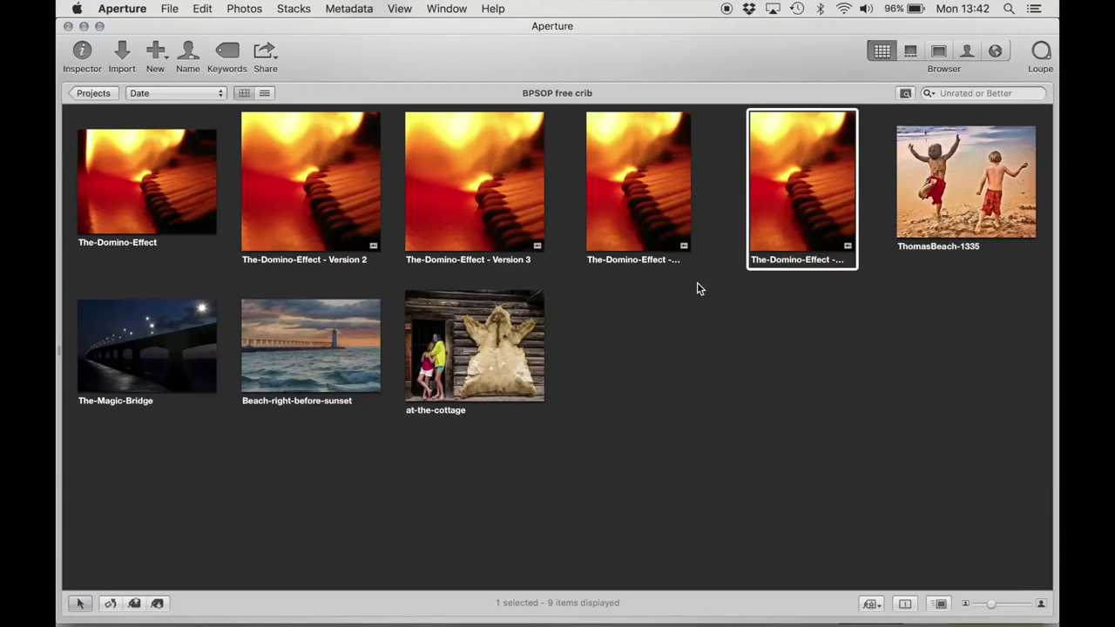
{"action": "left_click", "coordinate": [146, 211]}
{"action": "left_click", "coordinate": [636, 217], "text": "super"}
{"action": "left_click", "coordinate": [801, 220], "text": "super"}
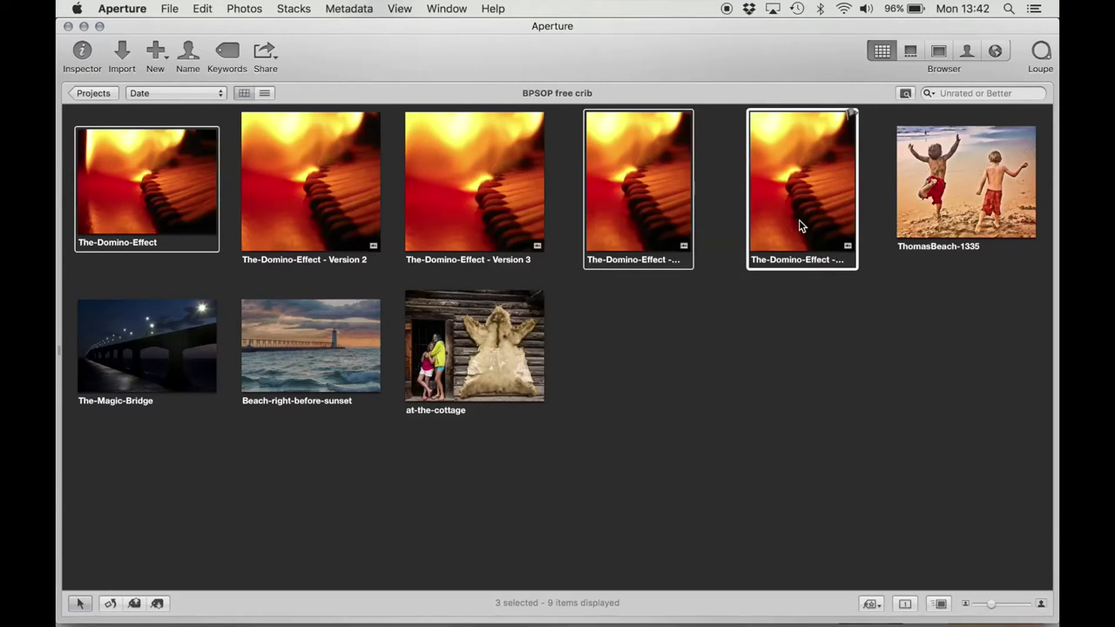
{"action": "key", "text": "v"}
Crop the fifth version to landscape 4×3 near the top, apply, and drop the portrait version.
{"action": "key", "text": "c"}
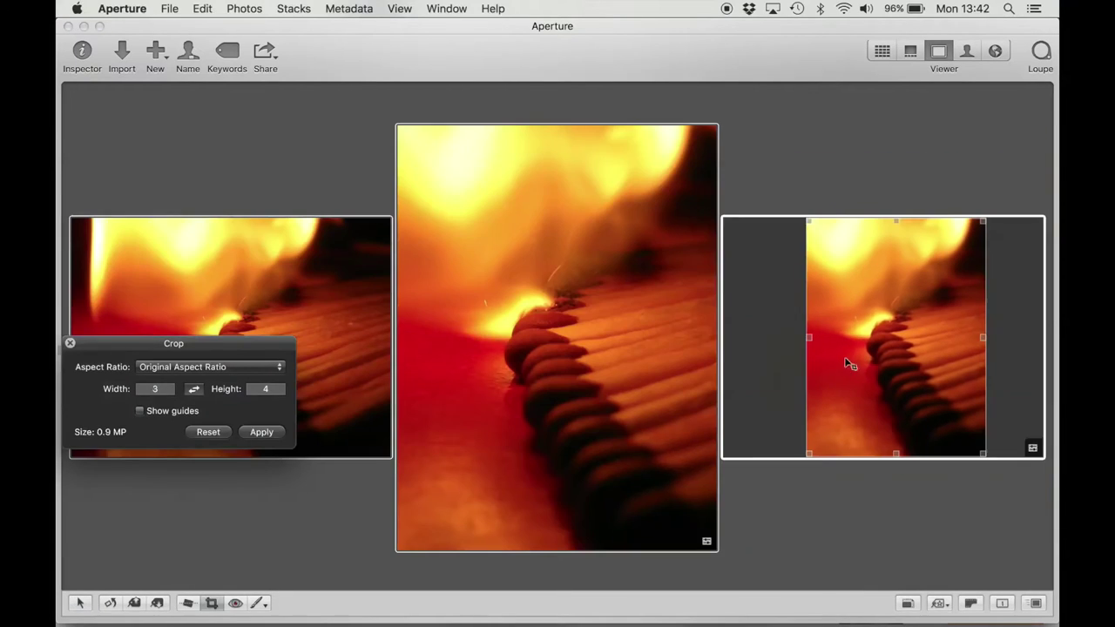
{"action": "left_click", "coordinate": [192, 392]}
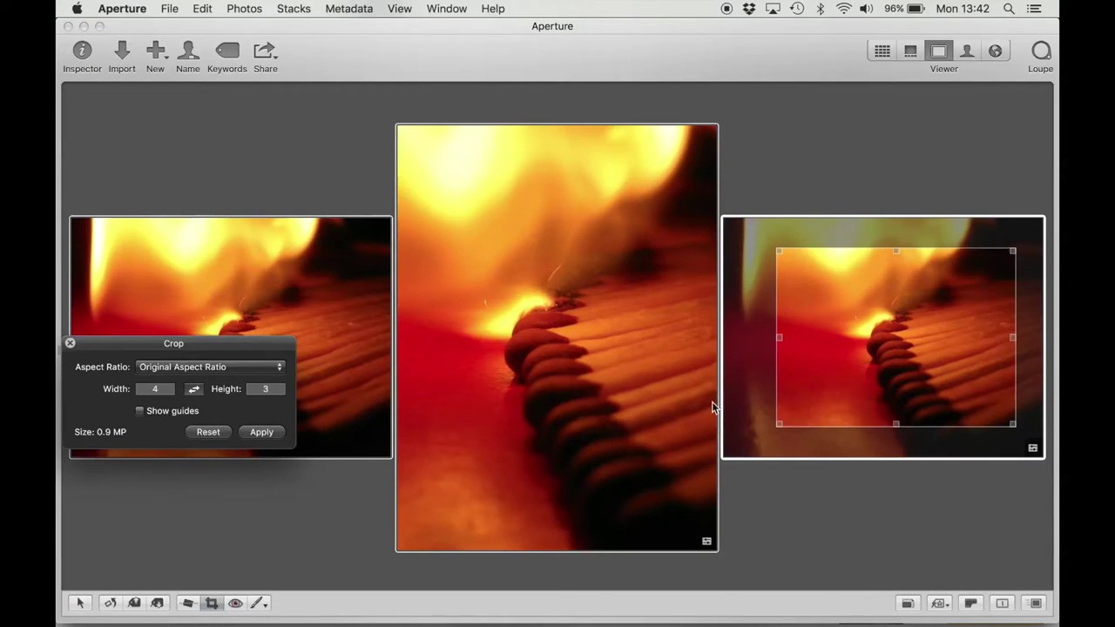
{"action": "left_click_drag", "start_coordinate": [823, 372], "coordinate": [817, 330]}
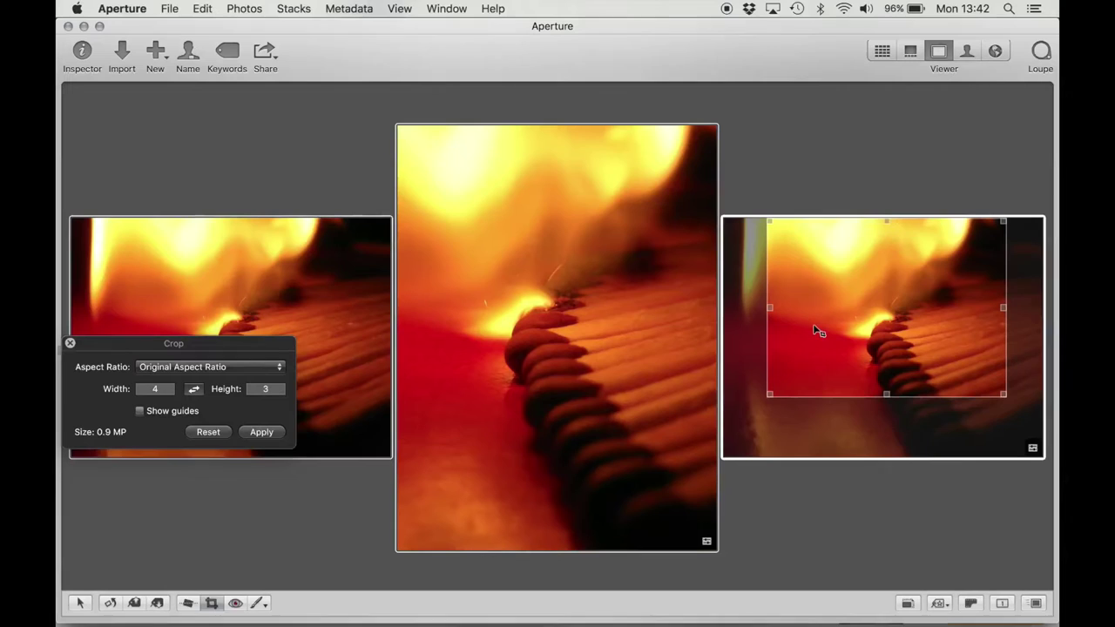
{"action": "left_click_drag", "start_coordinate": [1006, 396], "coordinate": [1043, 418]}
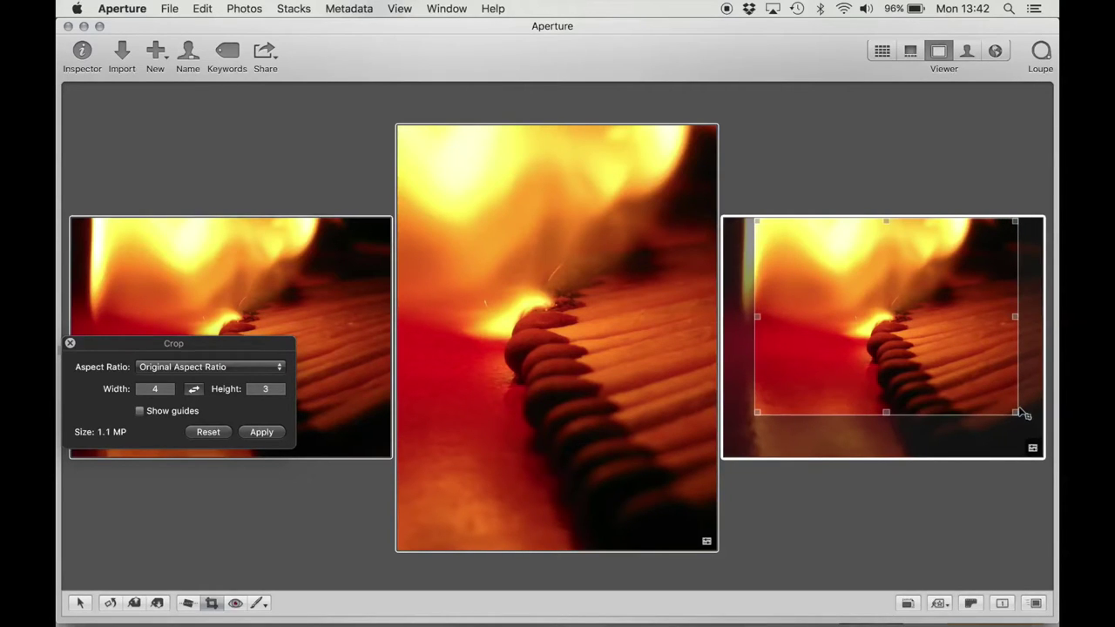
{"action": "left_click_drag", "start_coordinate": [1019, 406], "coordinate": [1011, 403]}
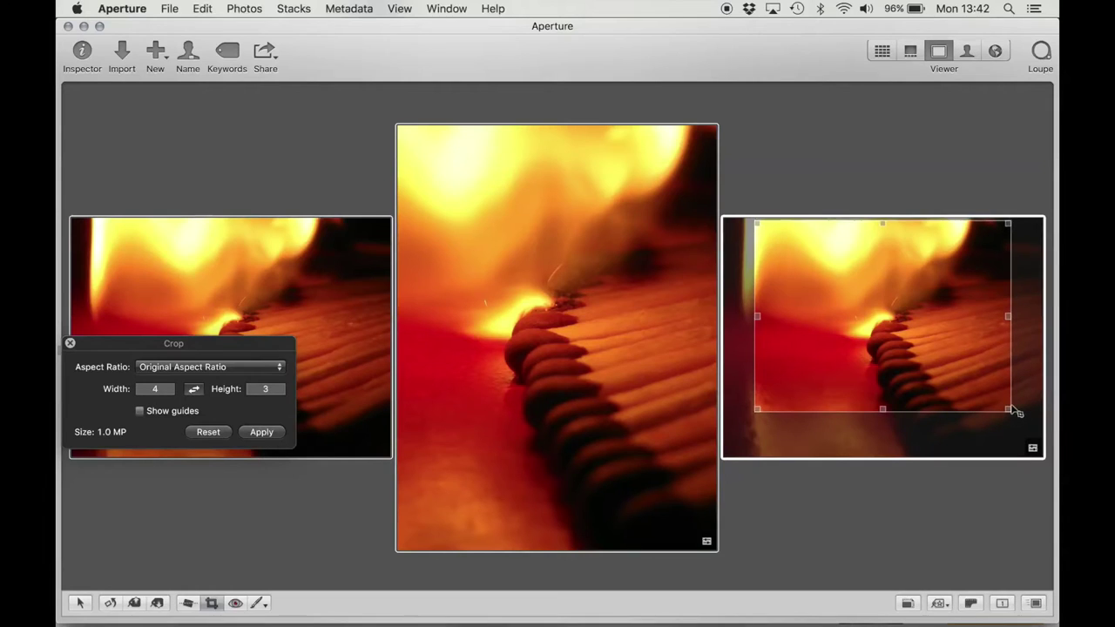
{"action": "key", "text": "Return"}
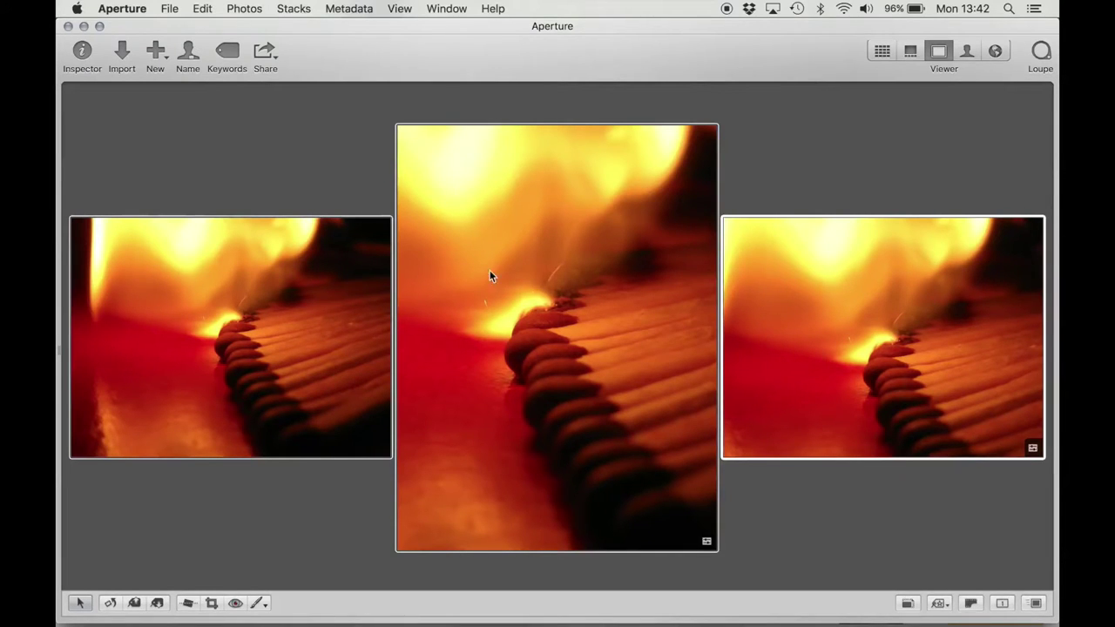
{"action": "left_click", "coordinate": [469, 335], "text": "super"}
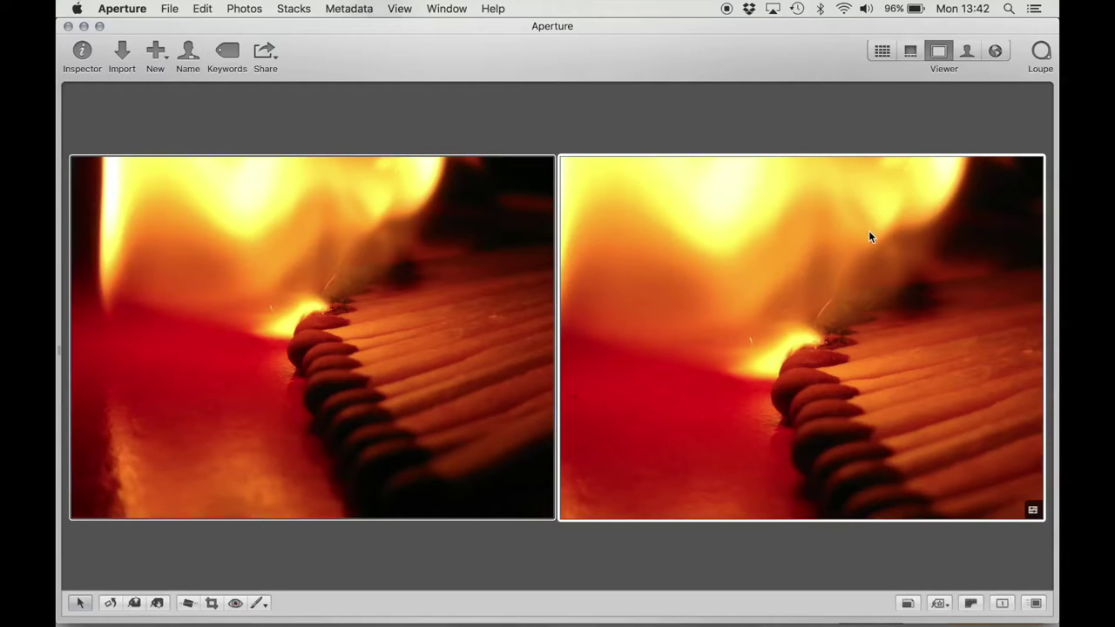
Select all five Domino-Effect versions and view them together.
{"action": "left_click", "coordinate": [882, 51]}
{"action": "left_click", "coordinate": [189, 203]}
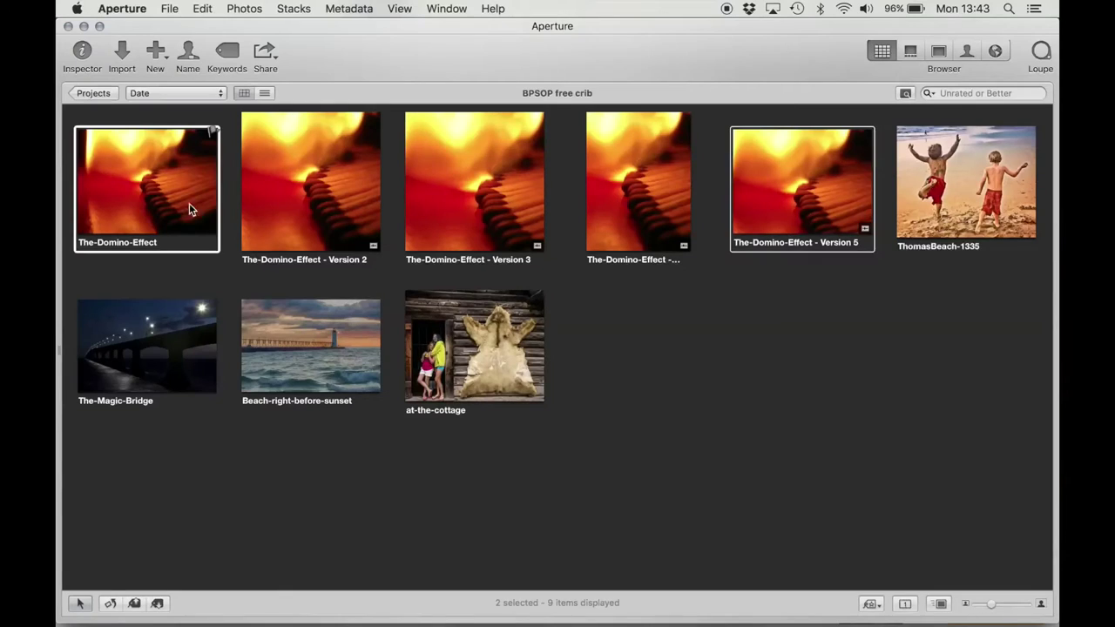
{"action": "left_click", "coordinate": [843, 160], "text": "shift"}
{"action": "key", "text": "v"}
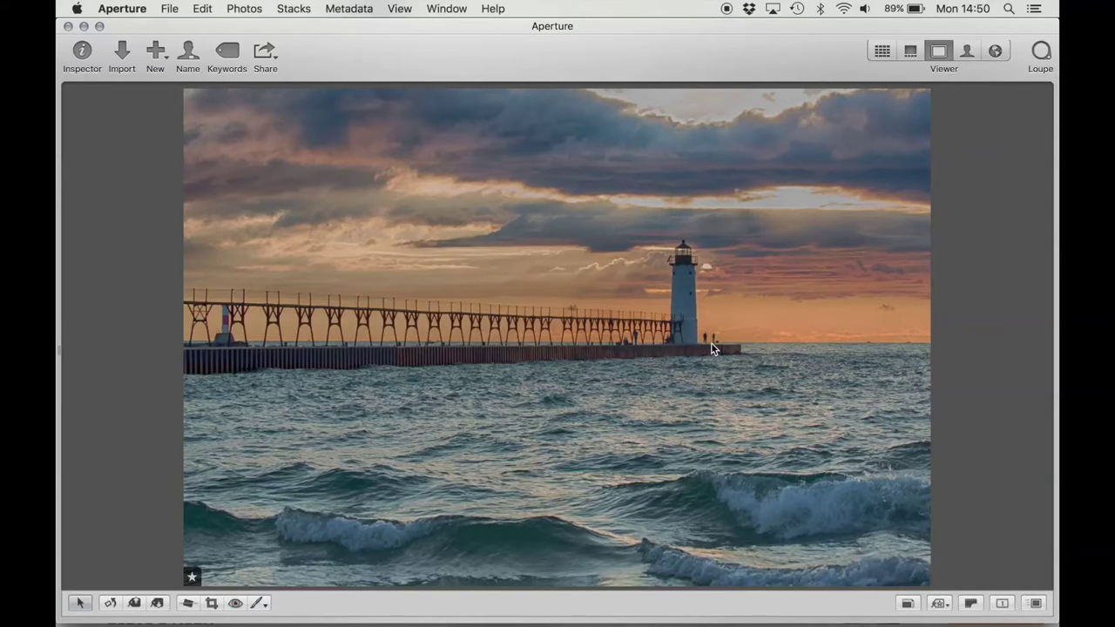
{"action": "key", "text": "z"}
{"action": "key", "text": "z"}
Duplicate the lighthouse photo and view both versions side by side.
{"action": "left_click", "coordinate": [877, 55]}
{"action": "right_click", "coordinate": [160, 220]}
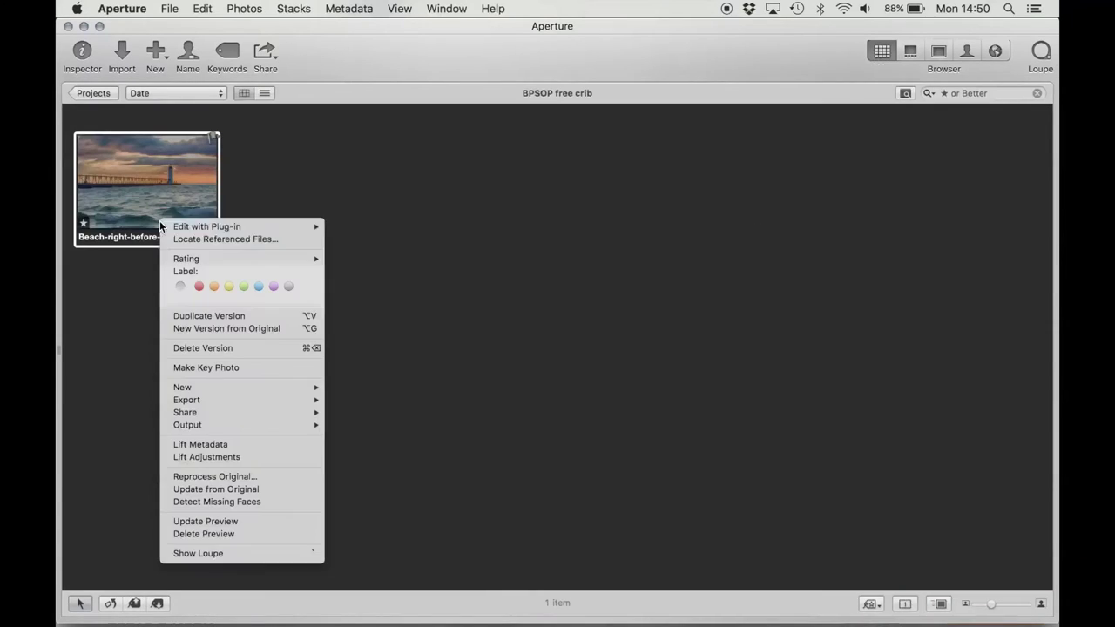
{"action": "left_click", "coordinate": [210, 199]}
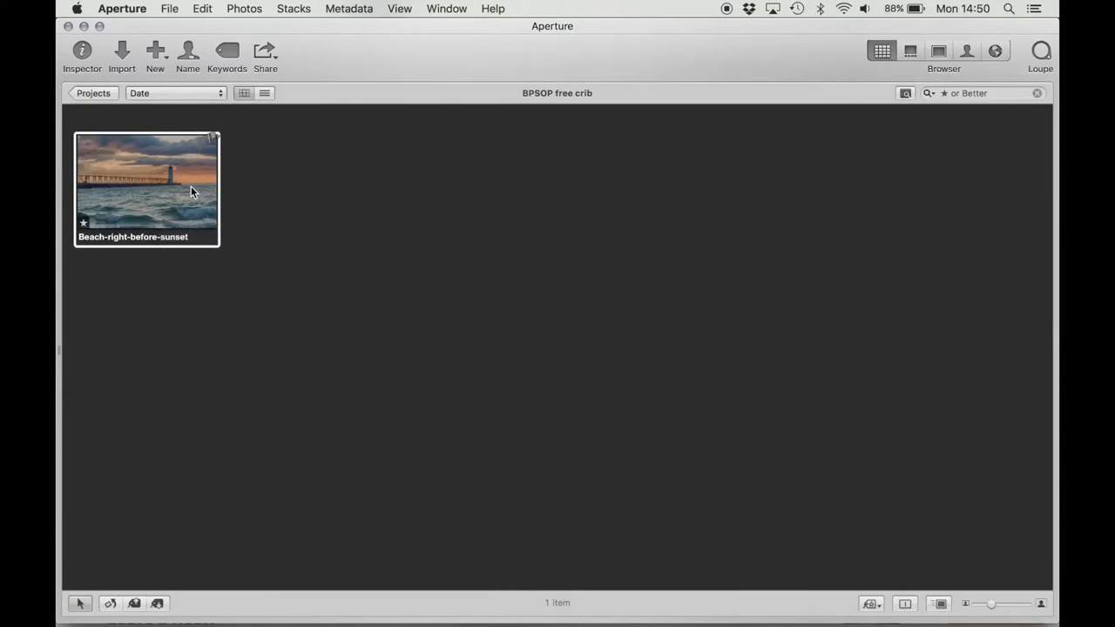
{"action": "right_click", "coordinate": [200, 199]}
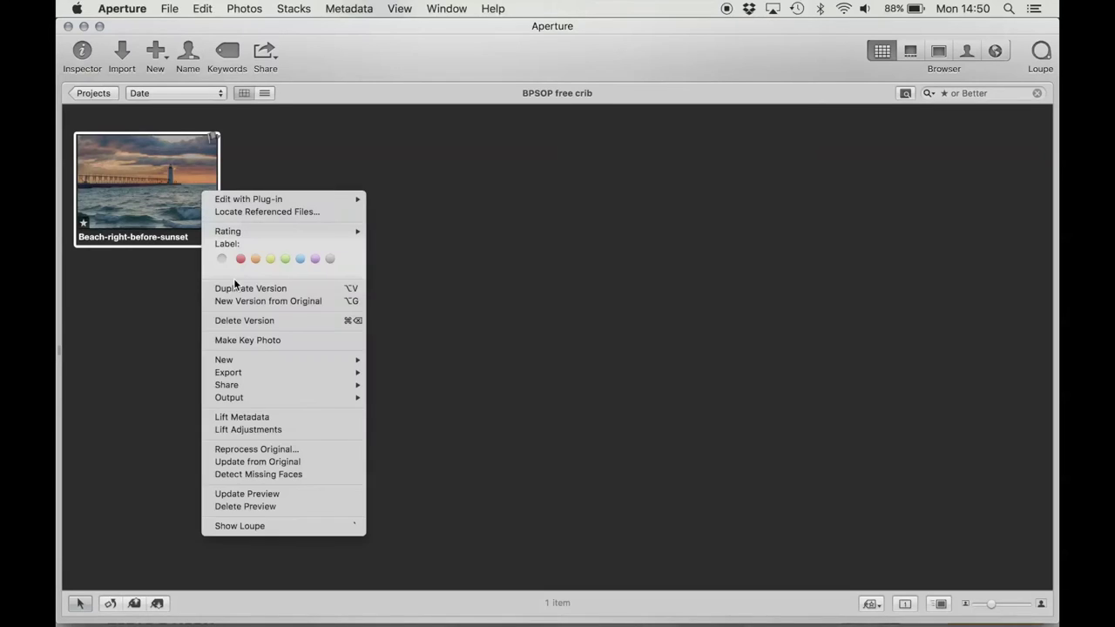
{"action": "left_click", "coordinate": [234, 287]}
{"action": "left_click", "coordinate": [191, 199]}
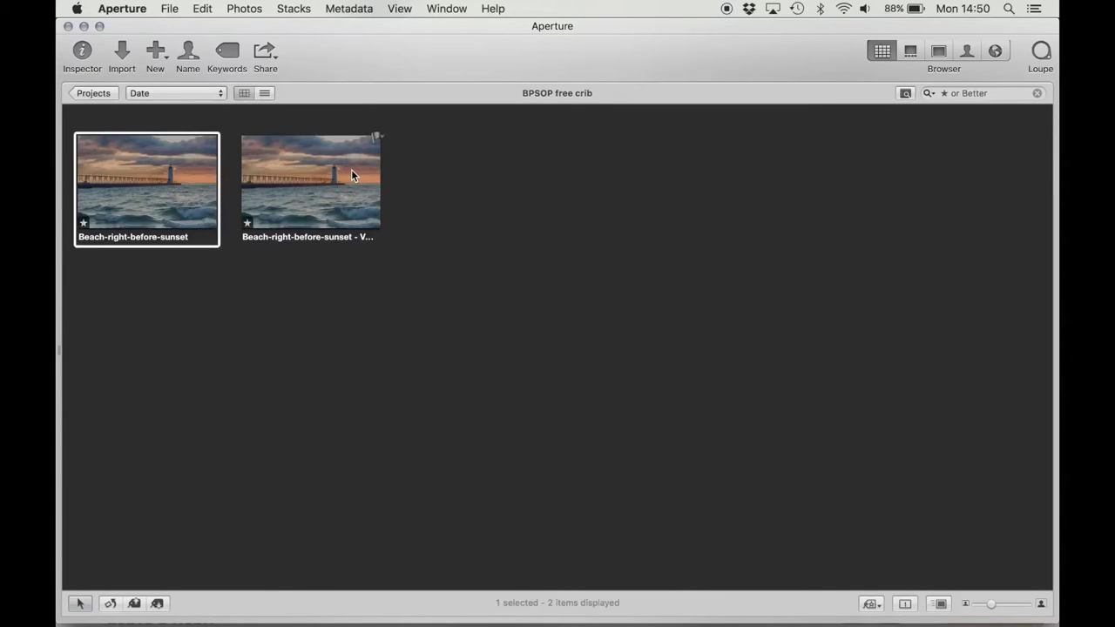
{"action": "left_click", "coordinate": [351, 169], "text": "shift"}
{"action": "key", "text": "v"}
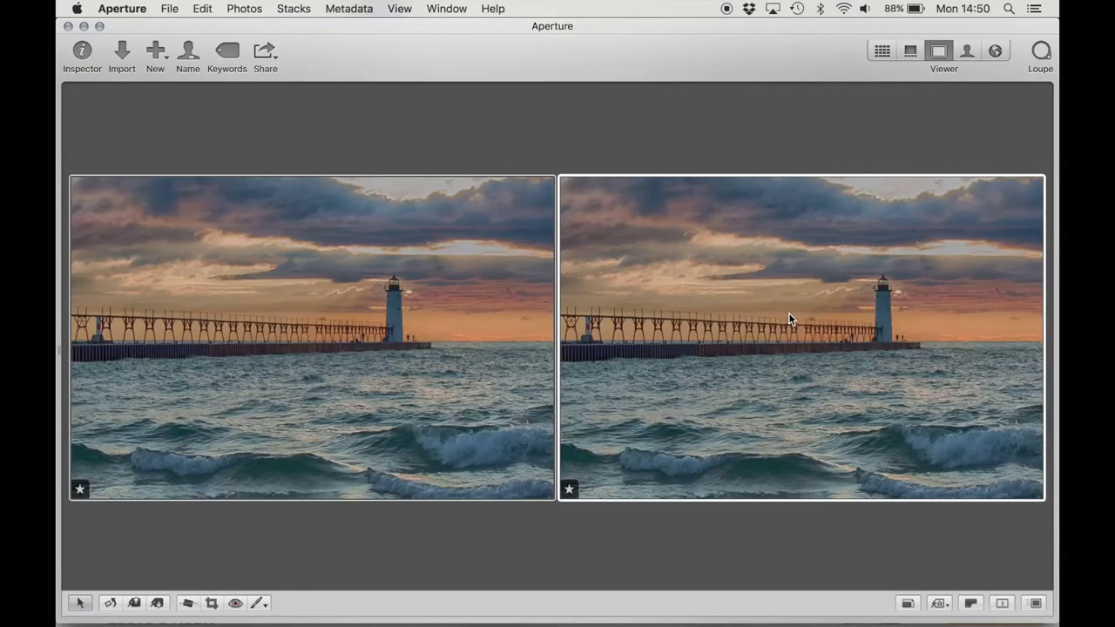
Crop the duplicate to 16 × 9 (HD), aligned to the top-left and right edges, and apply.
{"action": "key", "text": "c"}
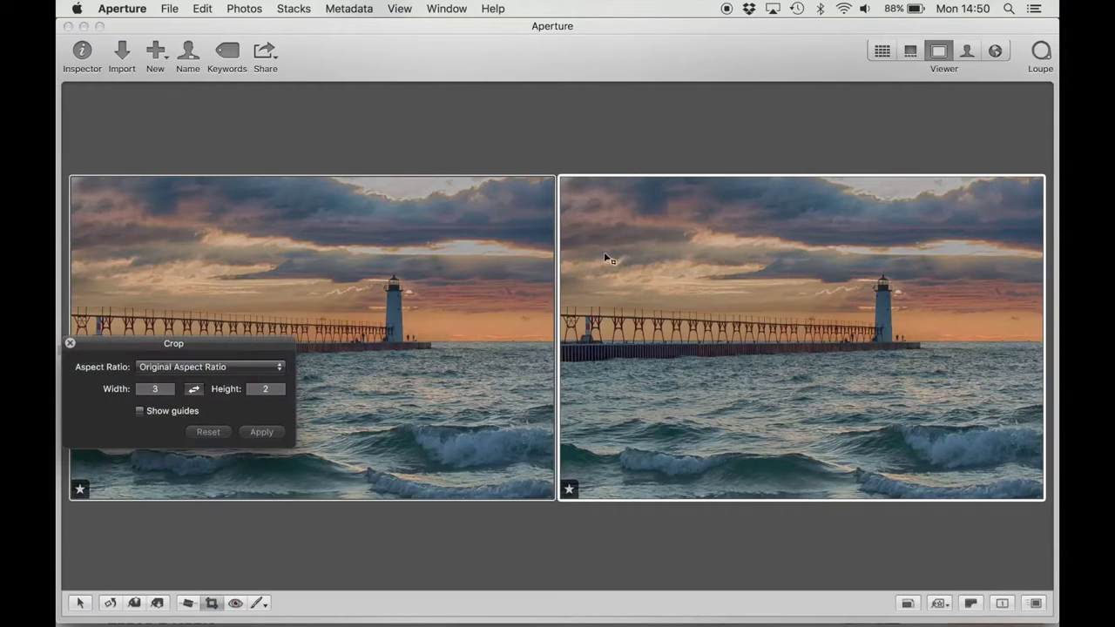
{"action": "left_click", "coordinate": [268, 367]}
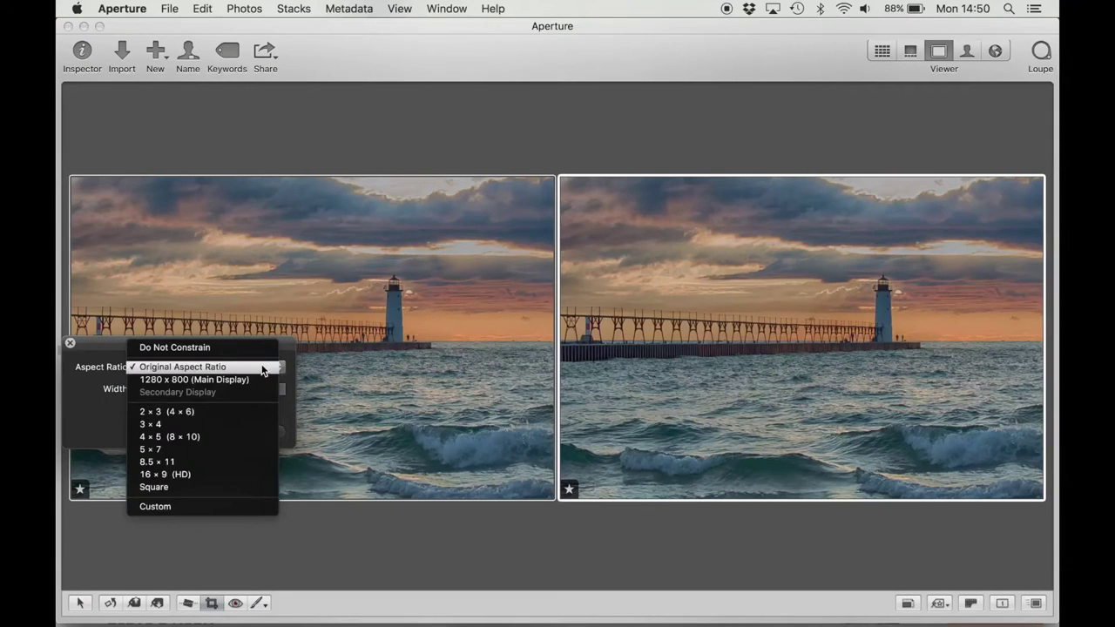
{"action": "left_click", "coordinate": [241, 474]}
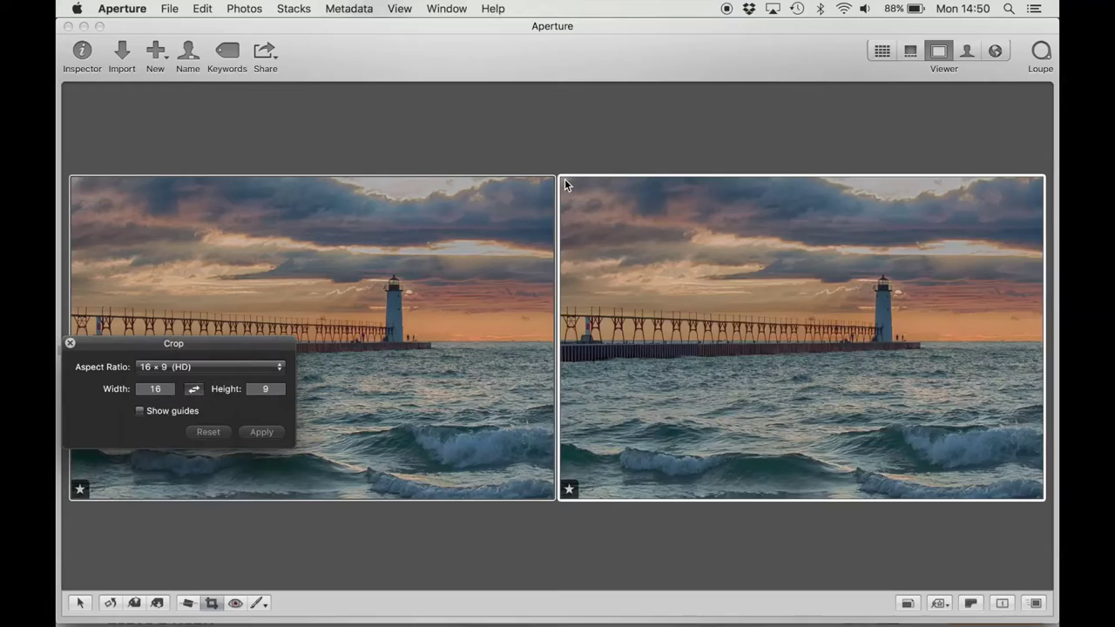
{"action": "left_click_drag", "start_coordinate": [564, 178], "coordinate": [1042, 447]}
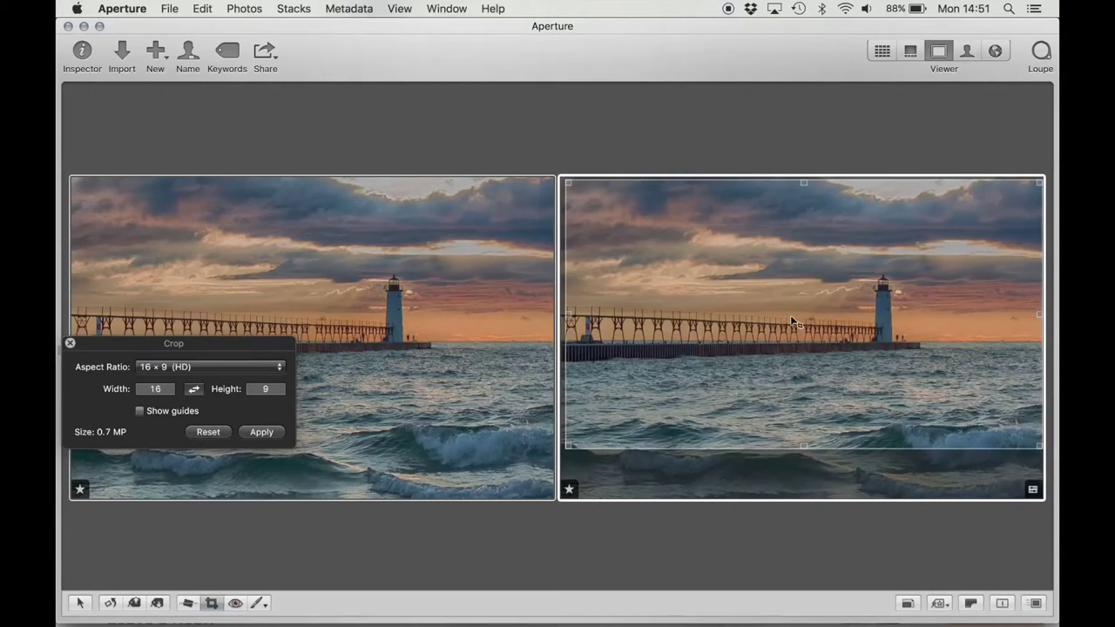
{"action": "left_click_drag", "start_coordinate": [791, 320], "coordinate": [769, 311]}
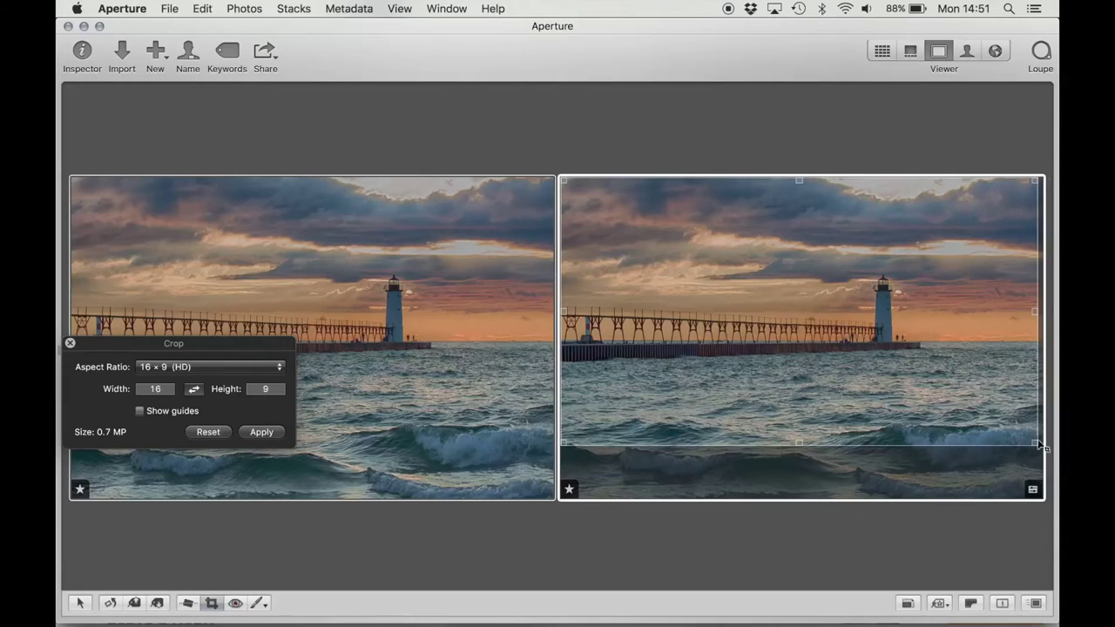
{"action": "left_click_drag", "start_coordinate": [1042, 446], "coordinate": [1048, 448]}
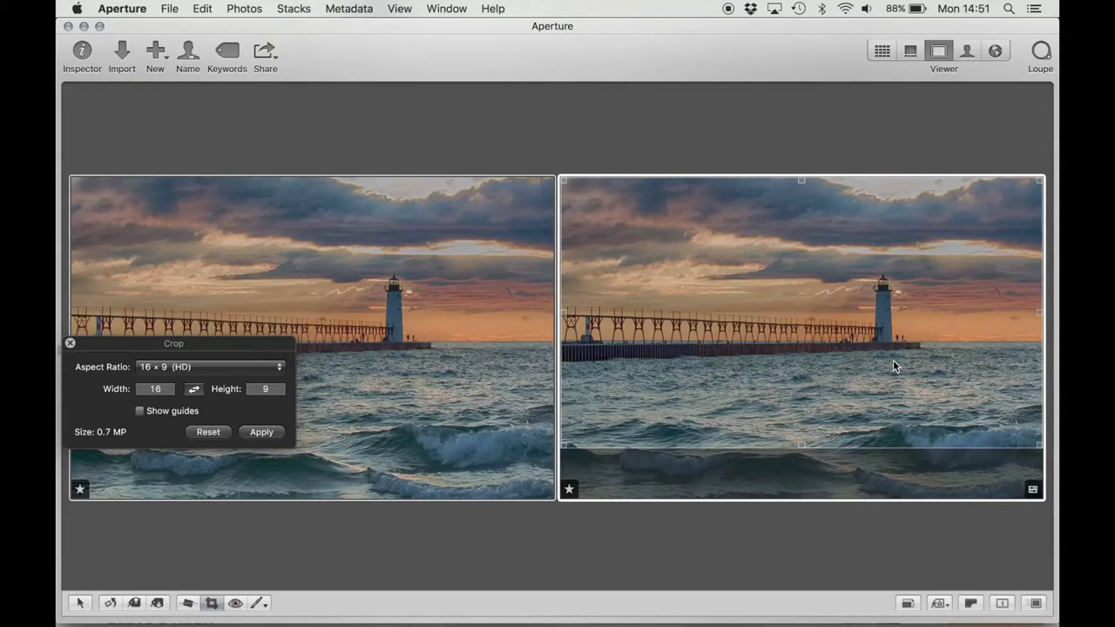
{"action": "key", "text": "Return"}
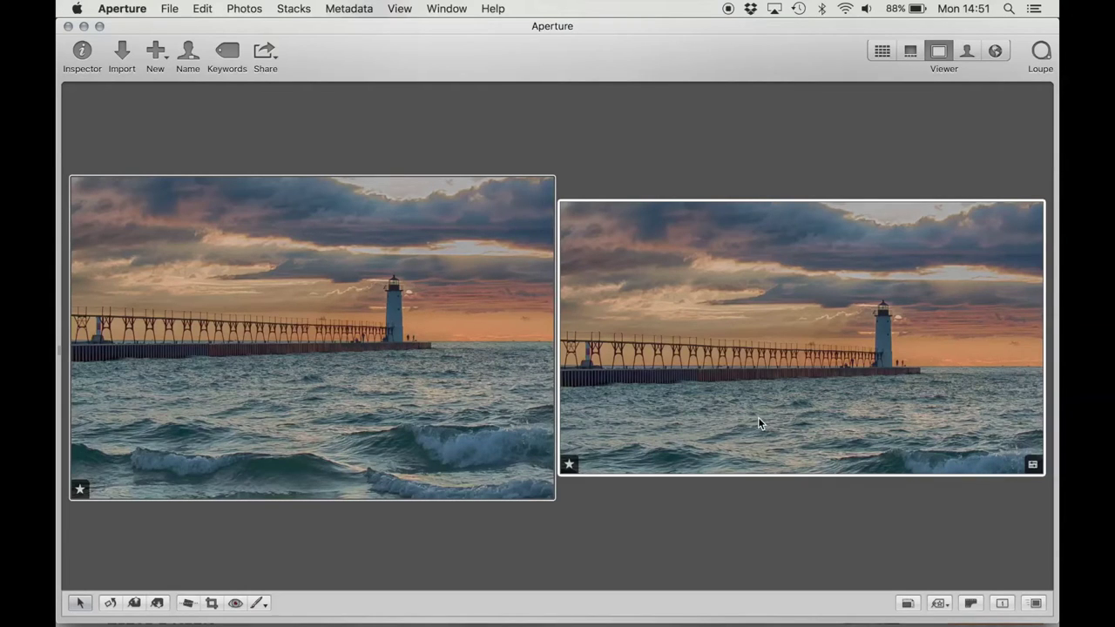
Reopen the duplicate's crop and switch the aspect ratio to Do Not Constrain.
{"action": "key", "text": "c"}
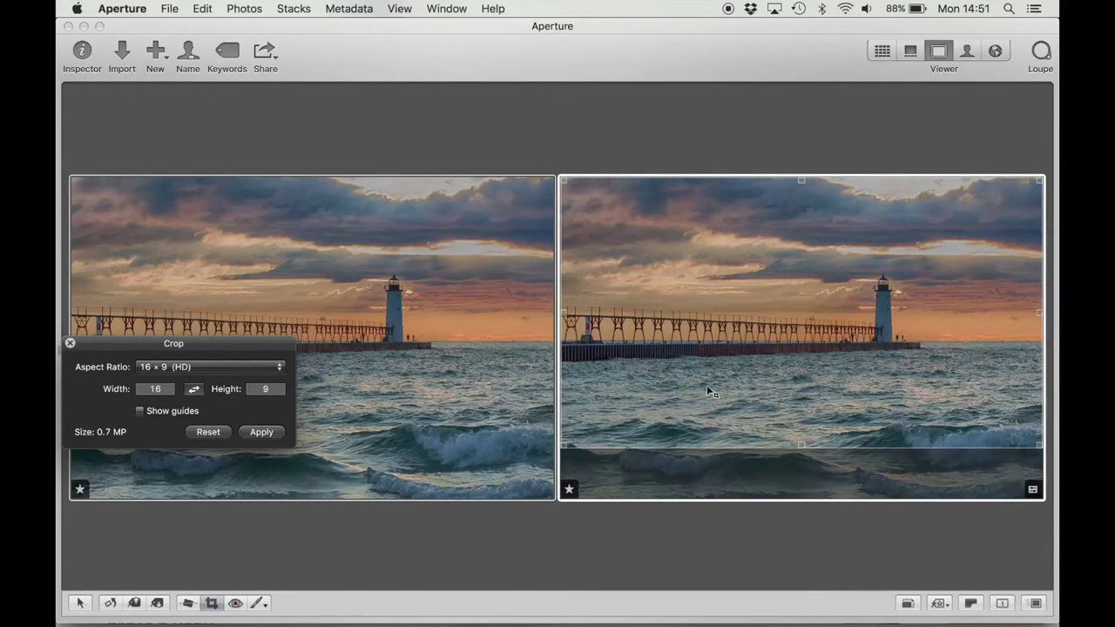
{"action": "left_click", "coordinate": [219, 370]}
{"action": "left_click", "coordinate": [174, 241]}
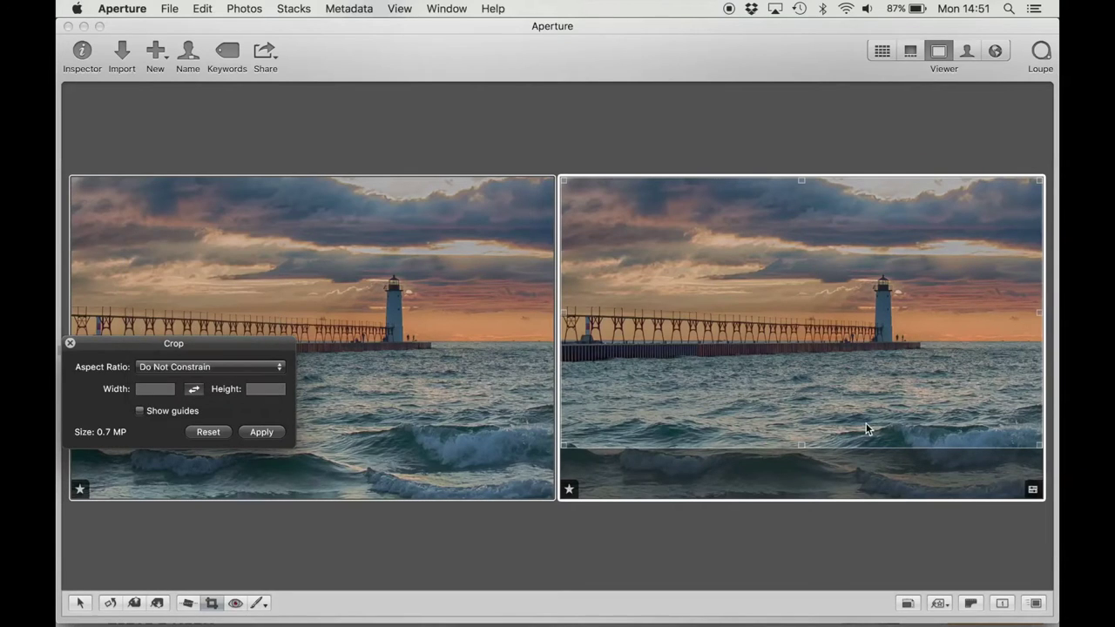
Raise the crop's bottom edge to cut more waves and apply the unconstrained crop.
{"action": "left_click_drag", "start_coordinate": [802, 449], "coordinate": [800, 415]}
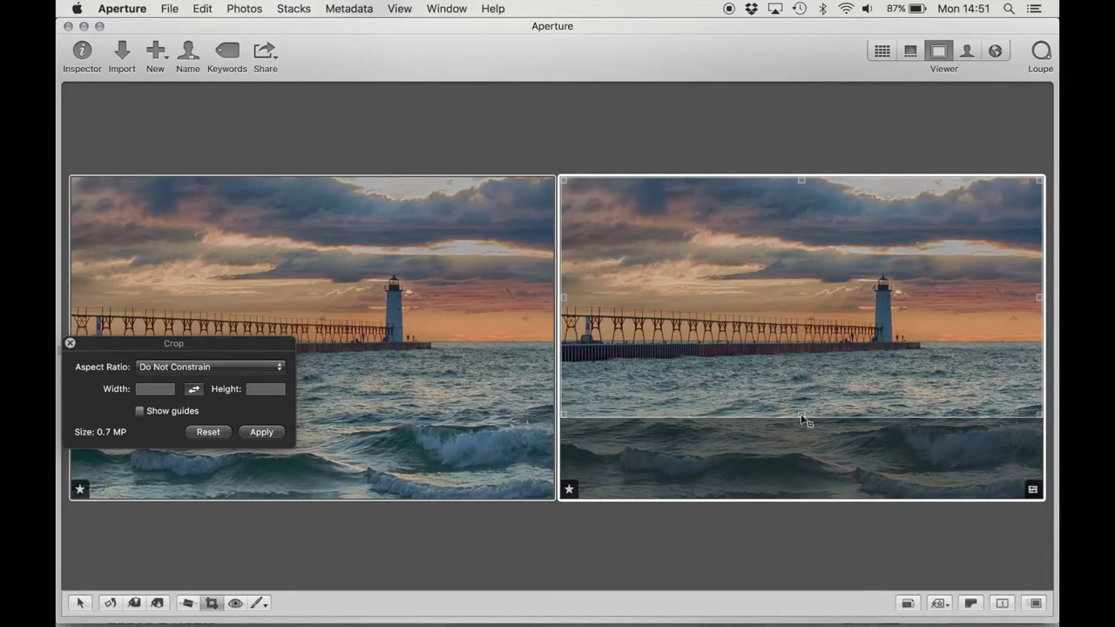
{"action": "key", "text": "Return"}
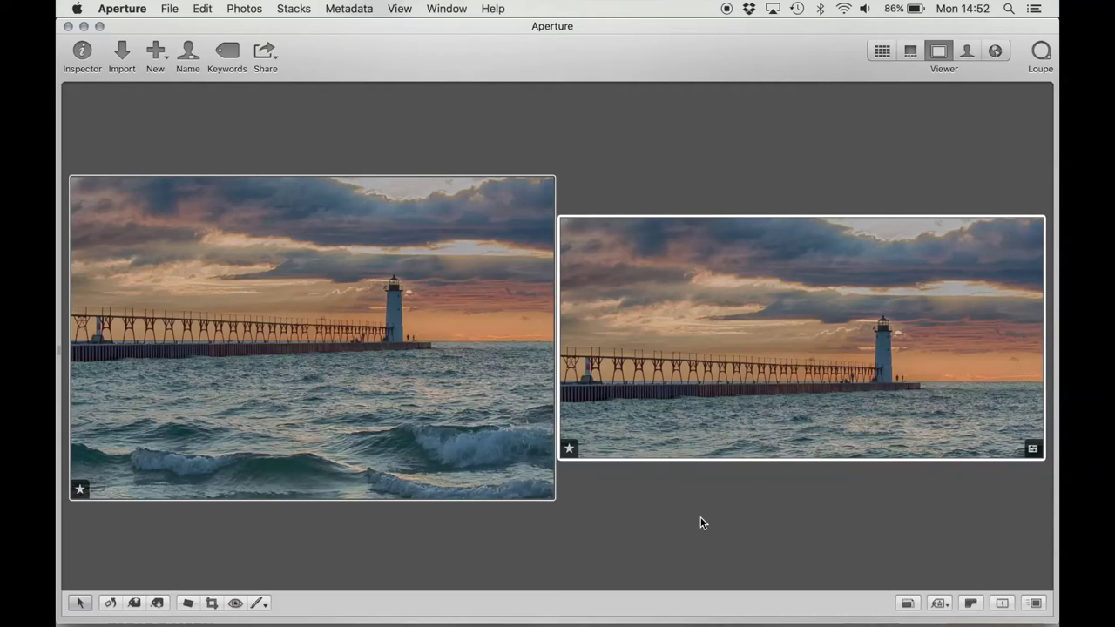
Duplicate the cropped copy into a third version and view all three side by side.
{"action": "left_click", "coordinate": [882, 51]}
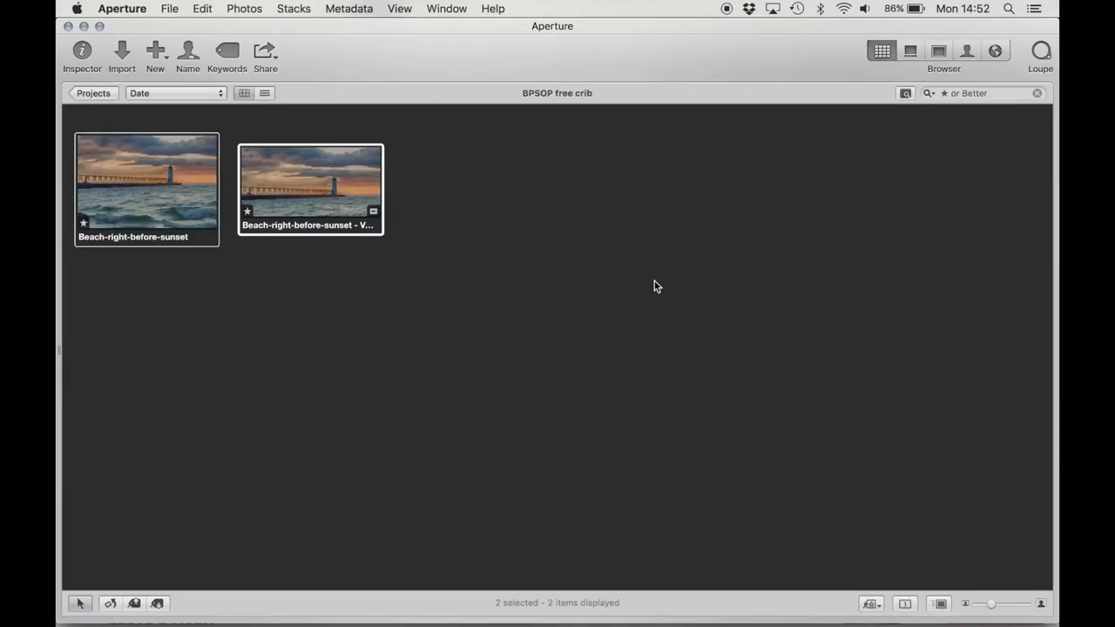
{"action": "left_click", "coordinate": [341, 196]}
{"action": "right_click", "coordinate": [341, 196]}
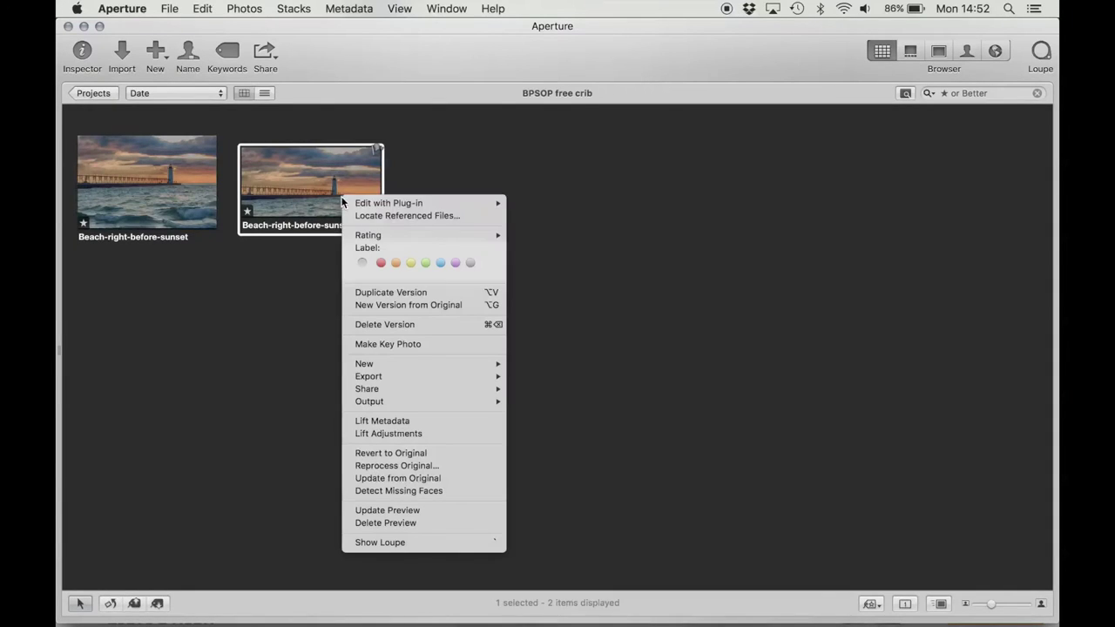
{"action": "left_click", "coordinate": [396, 293]}
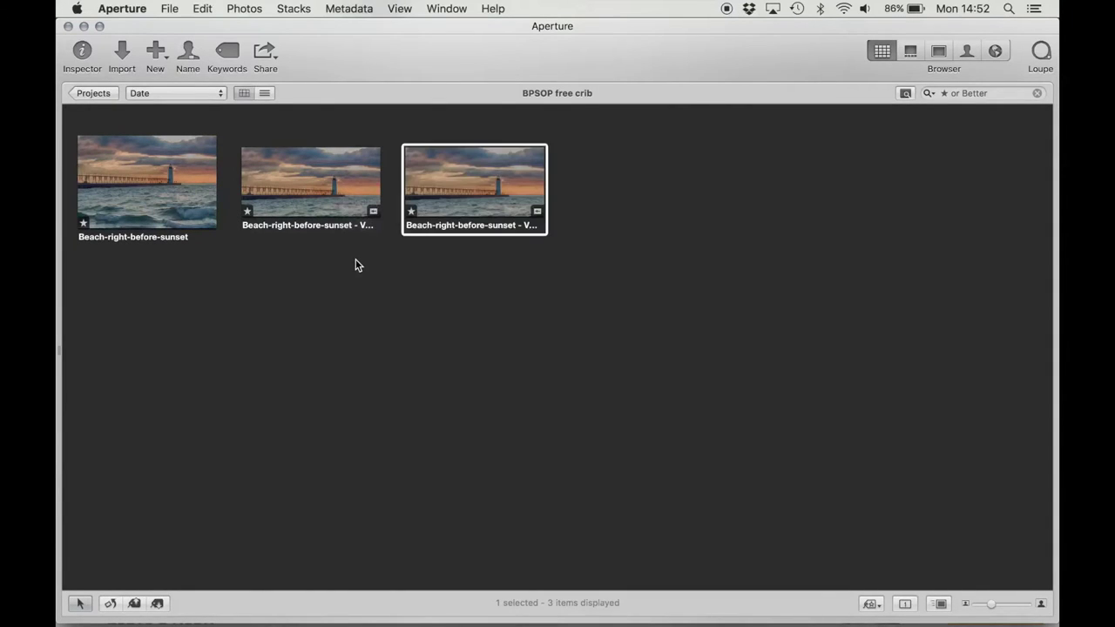
{"action": "left_click", "coordinate": [353, 261]}
{"action": "left_click", "coordinate": [168, 190]}
{"action": "left_click", "coordinate": [474, 187], "text": "shift"}
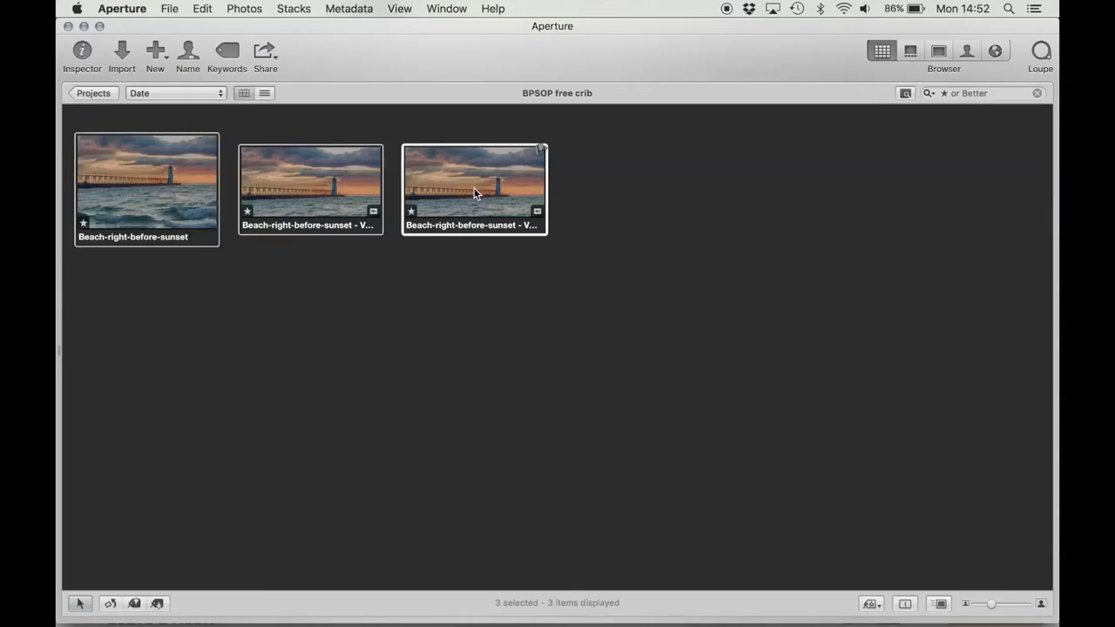
{"action": "key", "text": "v"}
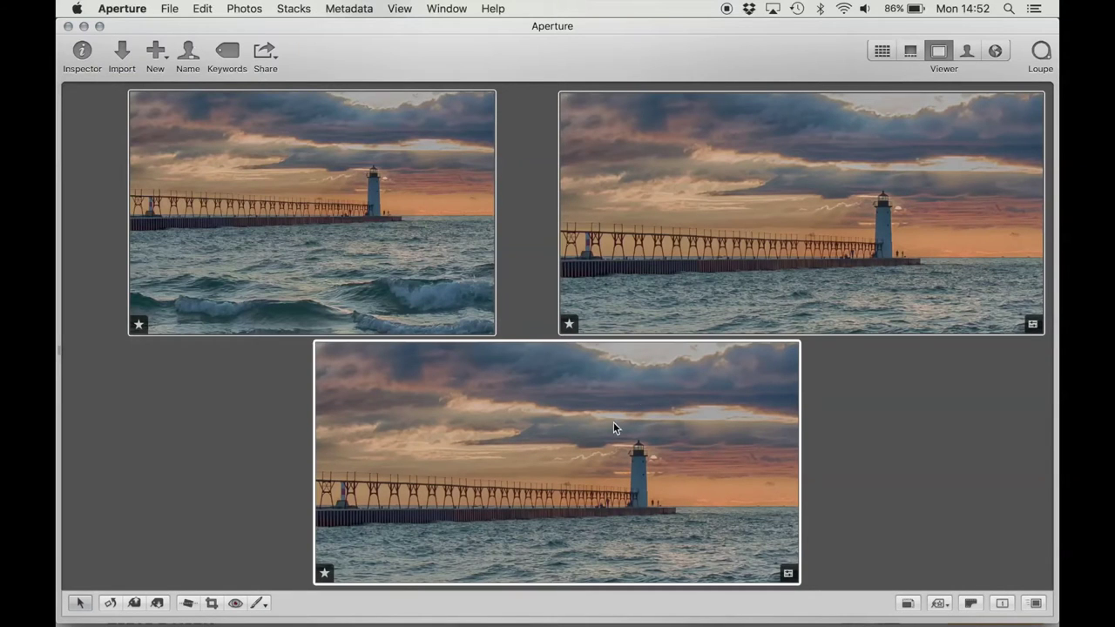
Crop the third version to a Square, slid toward the right side, and apply.
{"action": "key", "text": "c"}
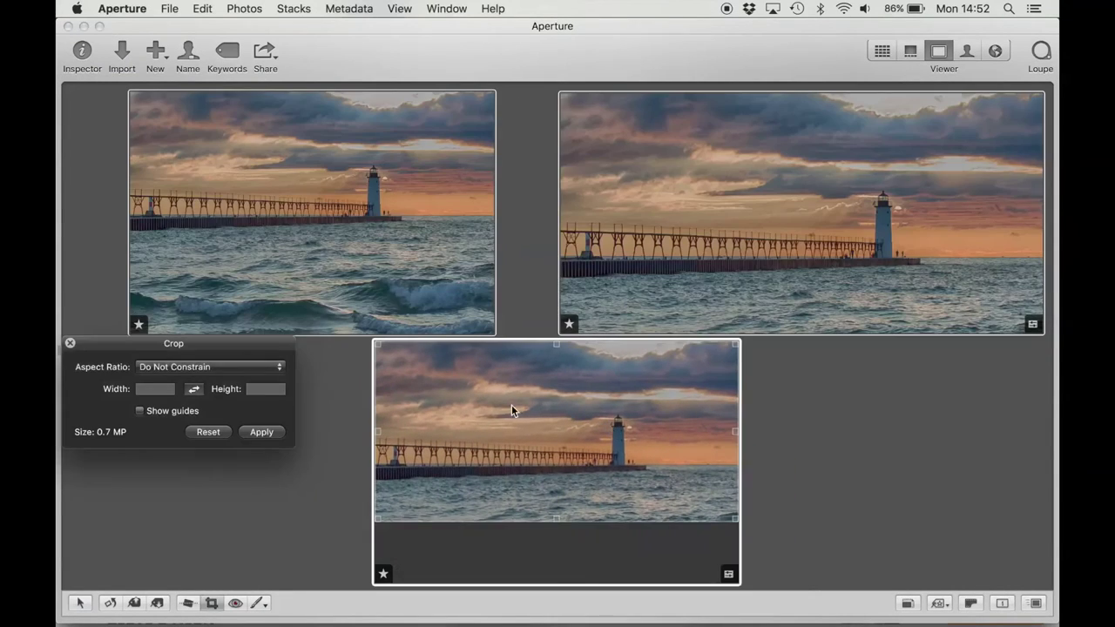
{"action": "left_click", "coordinate": [216, 367]}
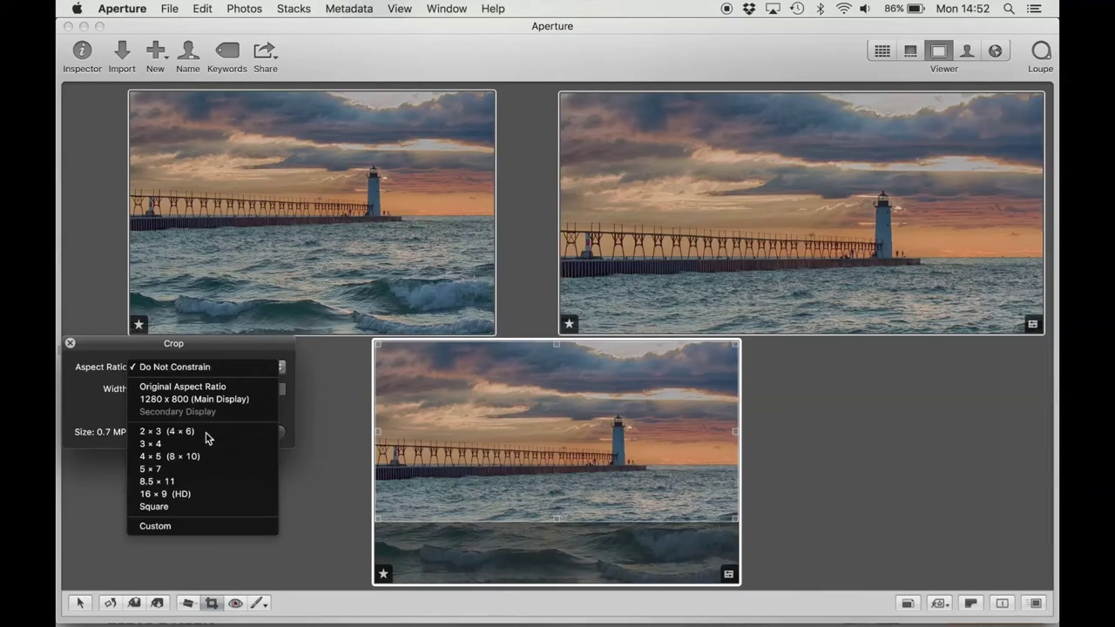
{"action": "left_click", "coordinate": [205, 507]}
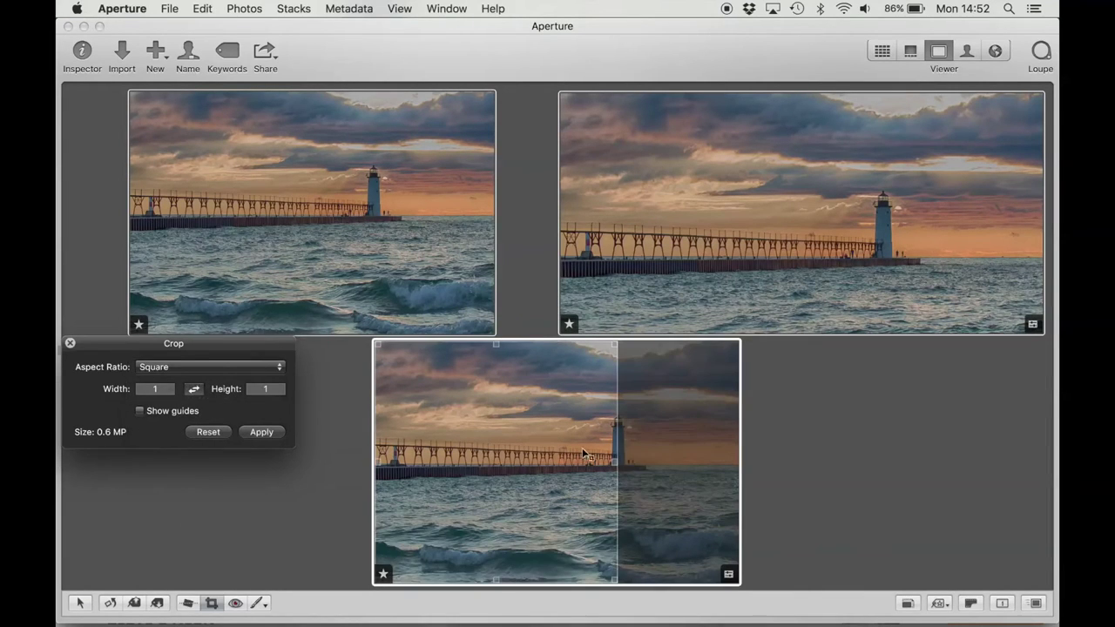
{"action": "left_click_drag", "start_coordinate": [582, 447], "coordinate": [745, 457]}
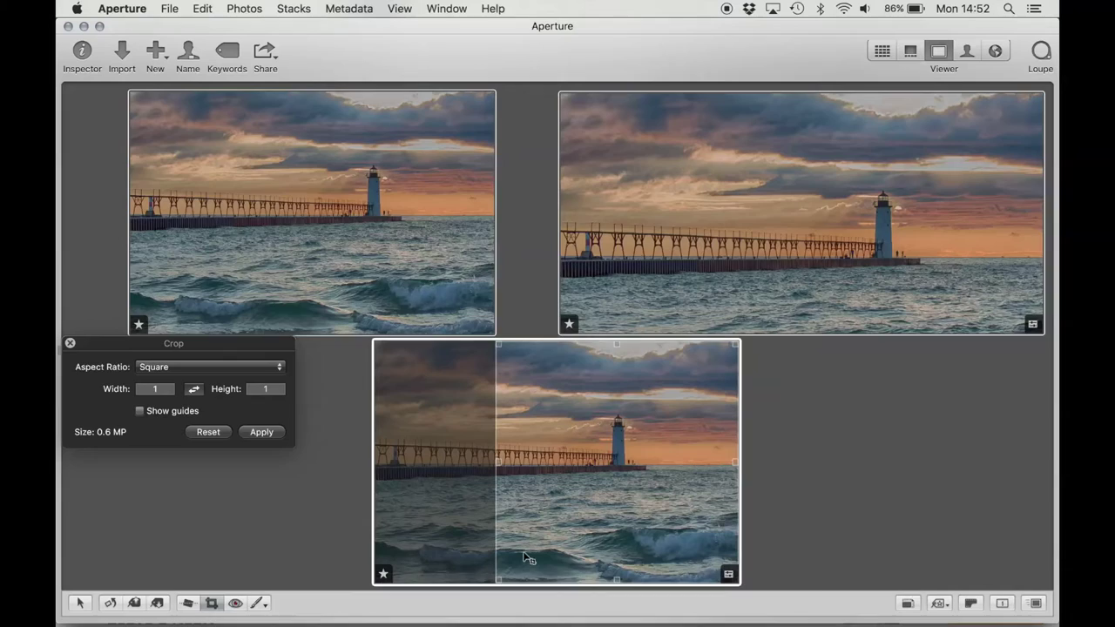
{"action": "key", "text": "Return"}
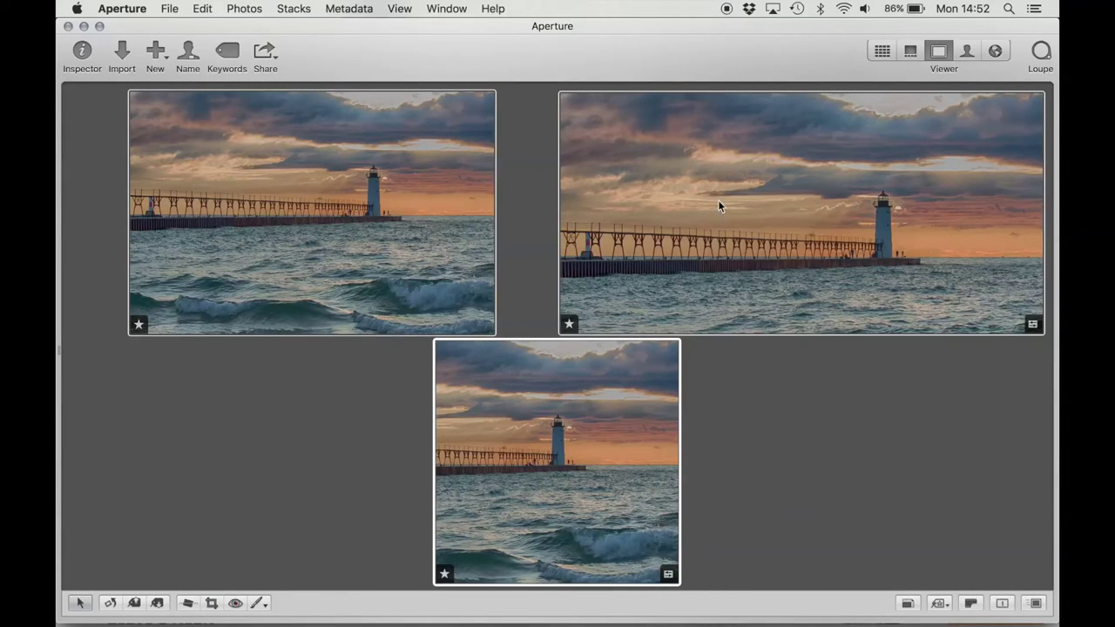
Drop the wide version, then shift the square crop left to show more pier and reapply.
{"action": "left_click", "coordinate": [748, 205], "text": "super"}
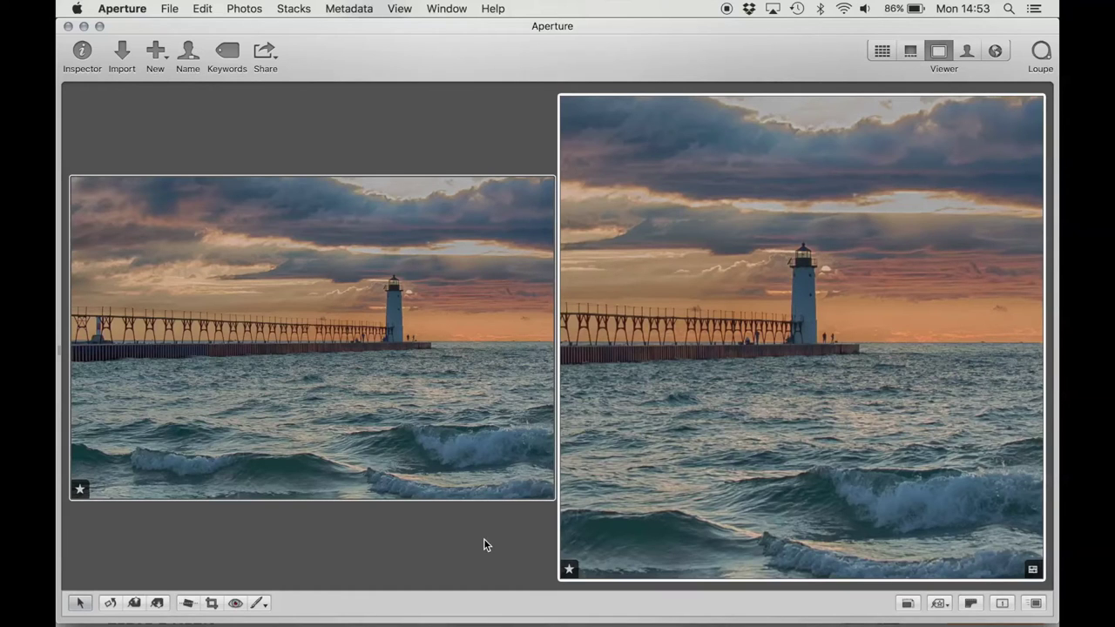
{"action": "key", "text": "c"}
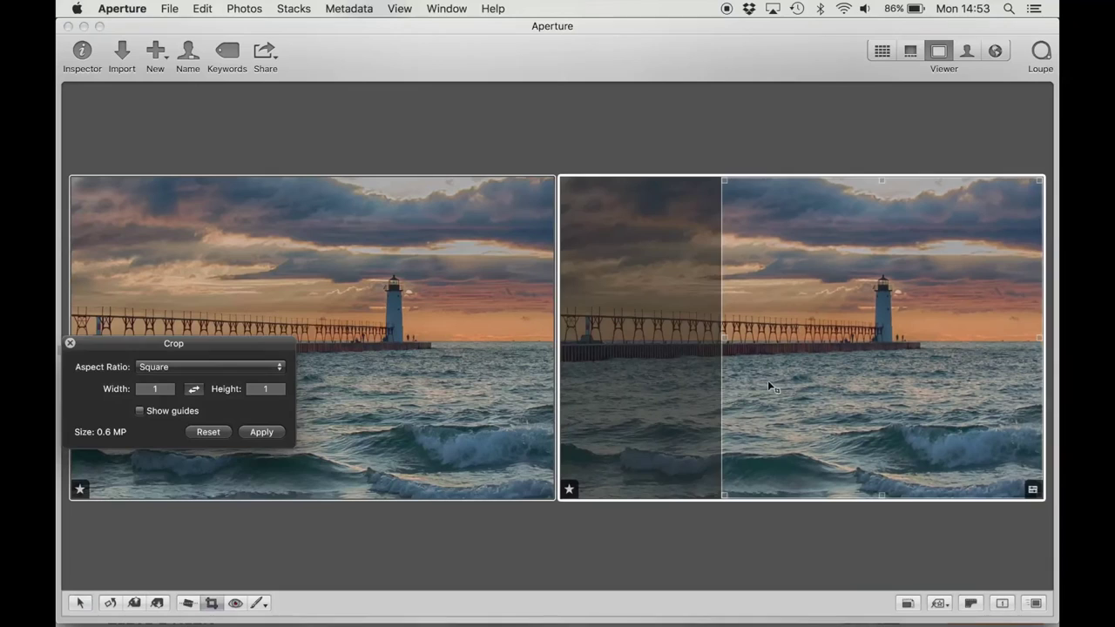
{"action": "left_click_drag", "start_coordinate": [767, 380], "coordinate": [728, 391]}
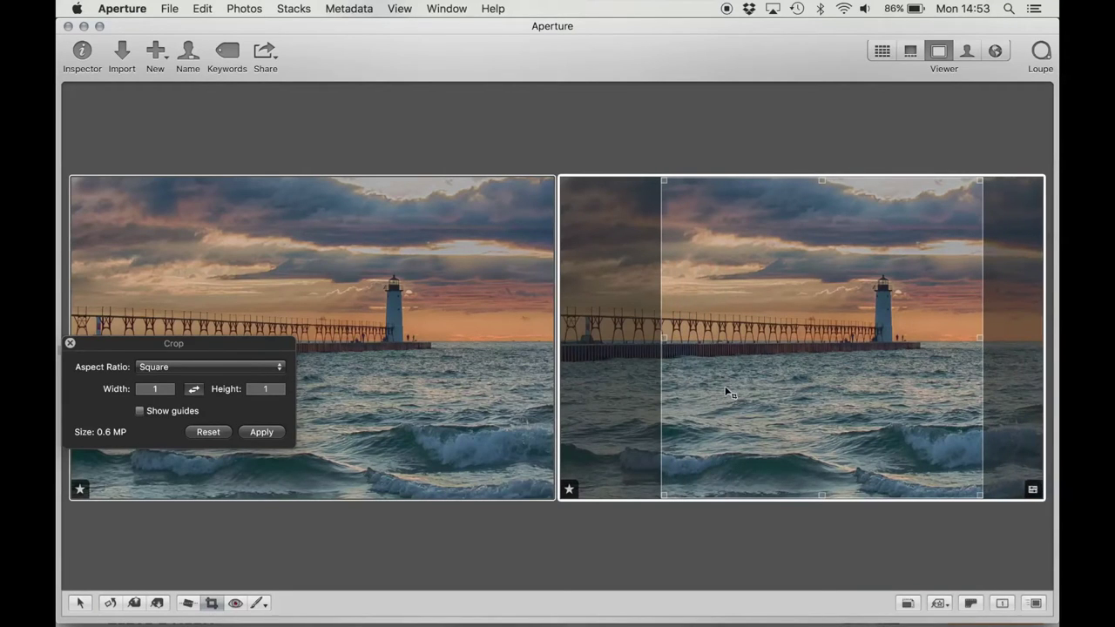
{"action": "key", "text": "Return"}
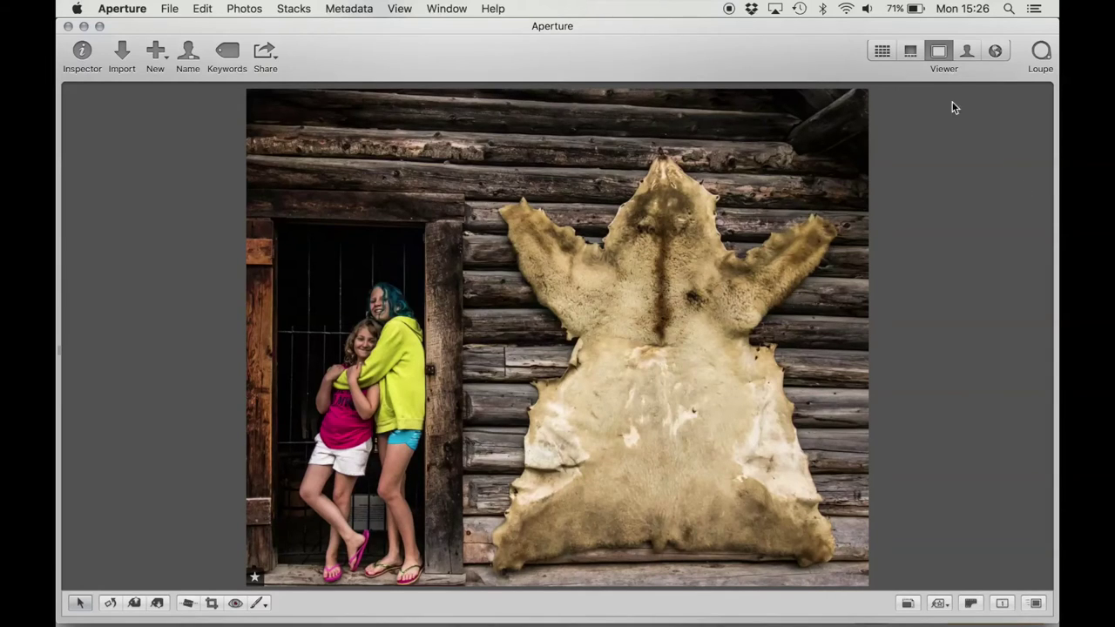
Duplicate the at-the-cottage photo to create Version 2.
{"action": "left_click", "coordinate": [881, 52]}
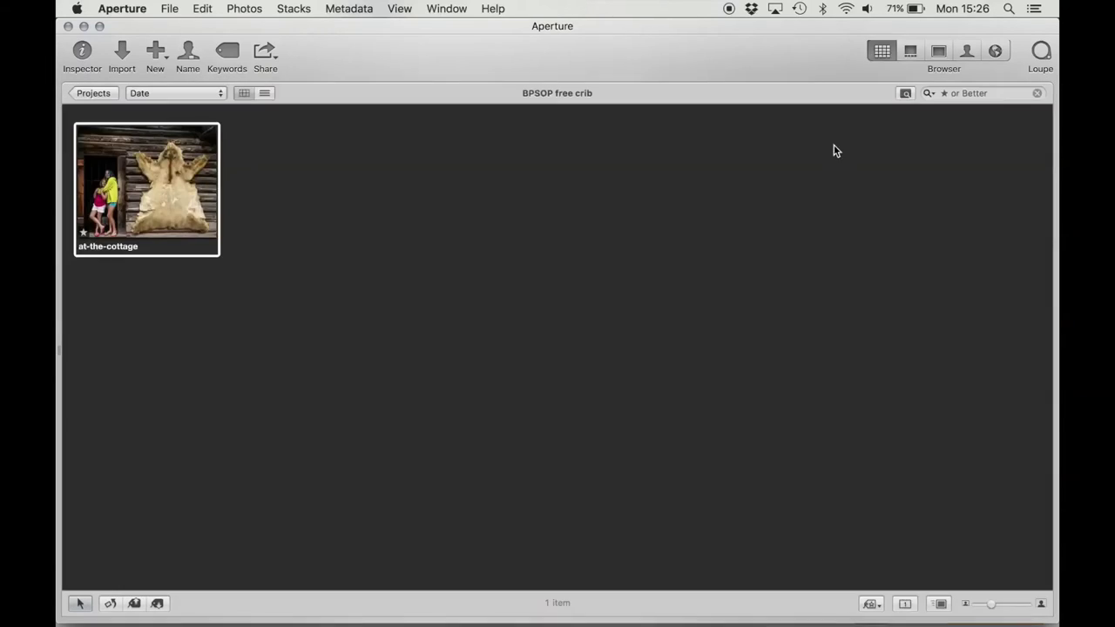
{"action": "right_click", "coordinate": [178, 225]}
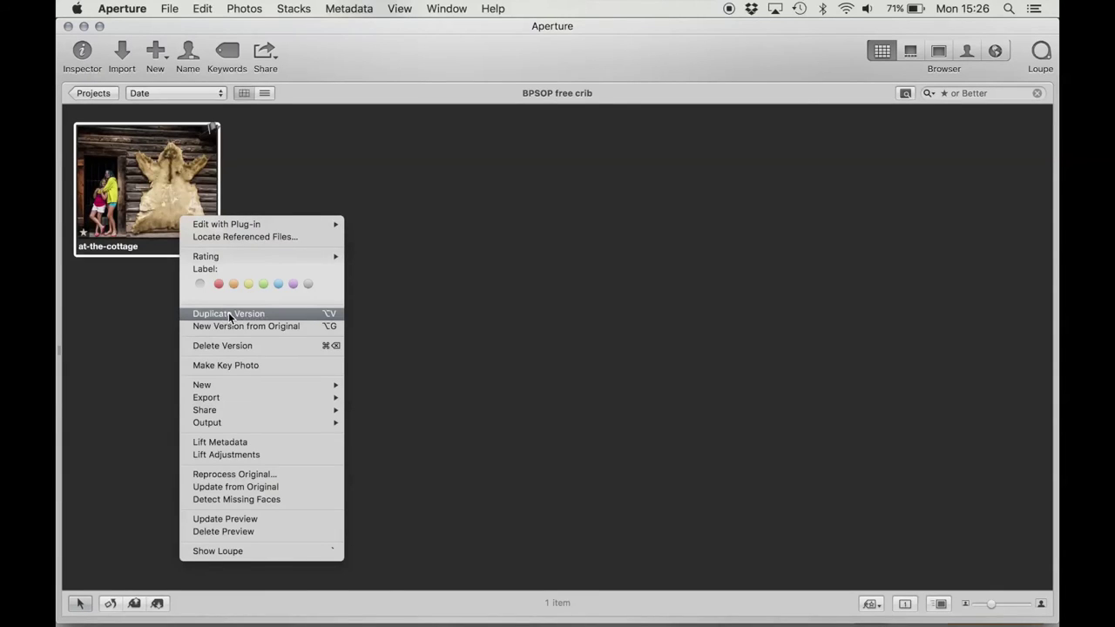
{"action": "left_click", "coordinate": [224, 313]}
Show the original and Version 2 side by side, and freely crop Version 2 to a tall portrait.
{"action": "left_click", "coordinate": [209, 212]}
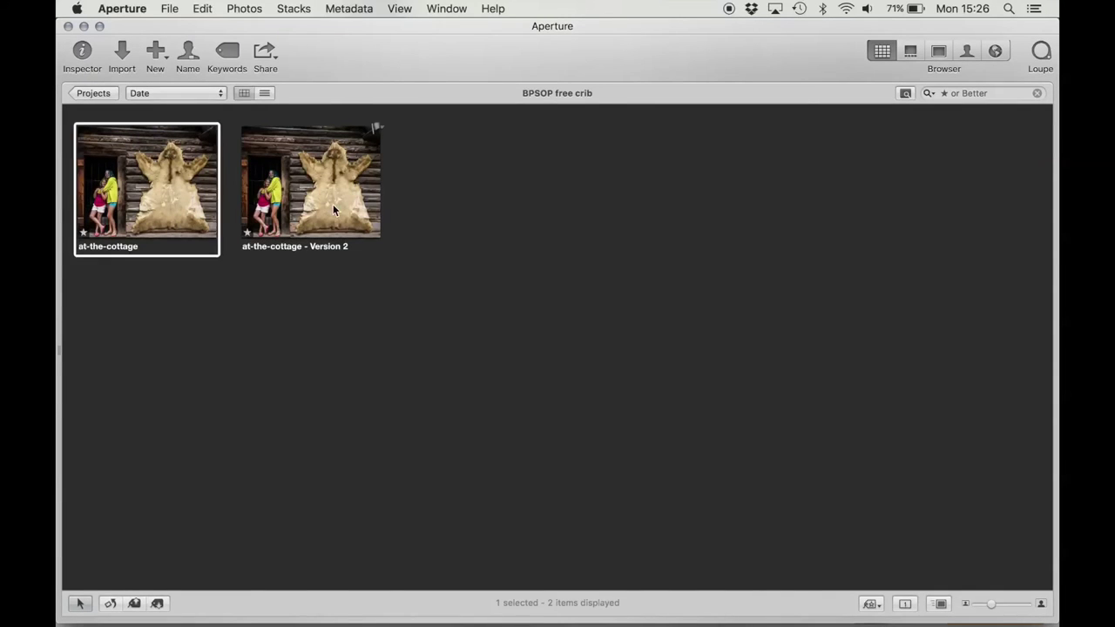
{"action": "left_click", "coordinate": [332, 203], "text": "super"}
{"action": "key", "text": "v"}
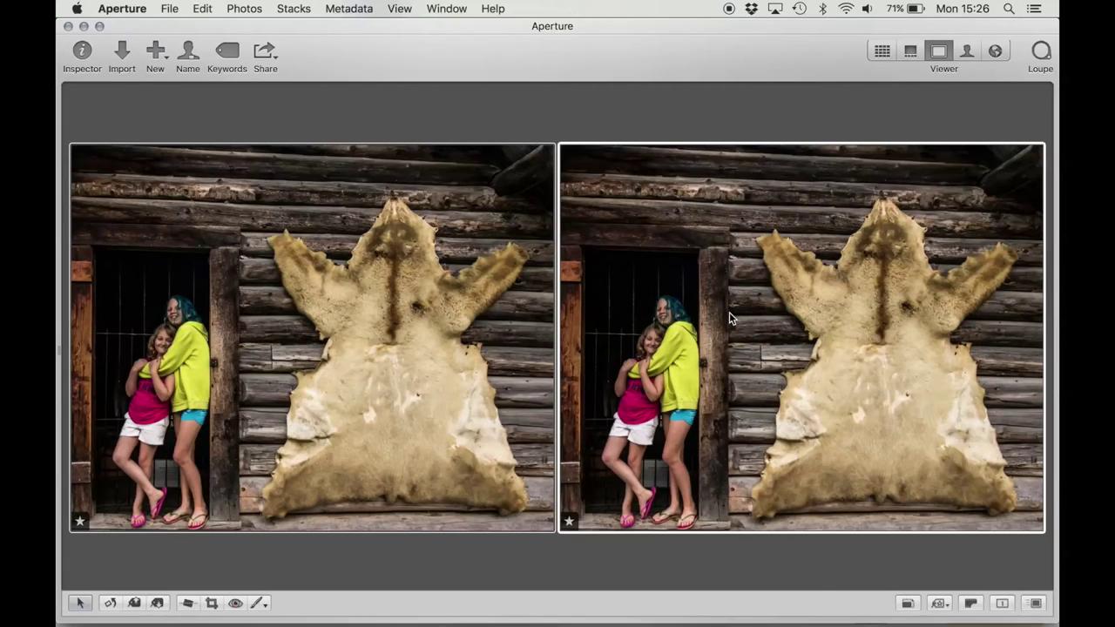
{"action": "key", "text": "c"}
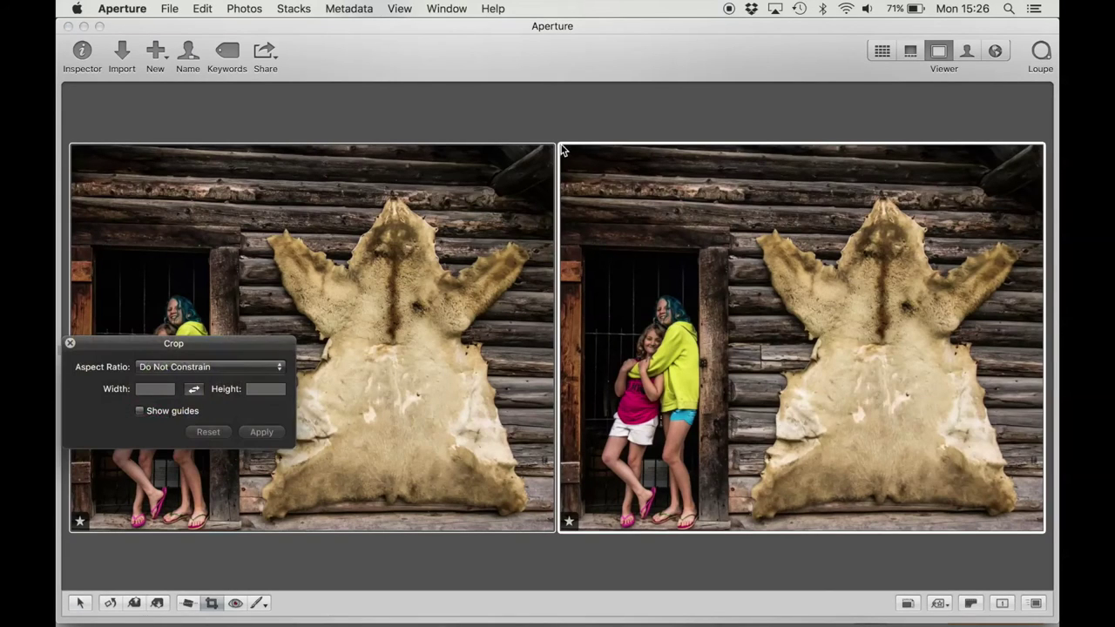
{"action": "left_click_drag", "start_coordinate": [565, 148], "coordinate": [892, 542]}
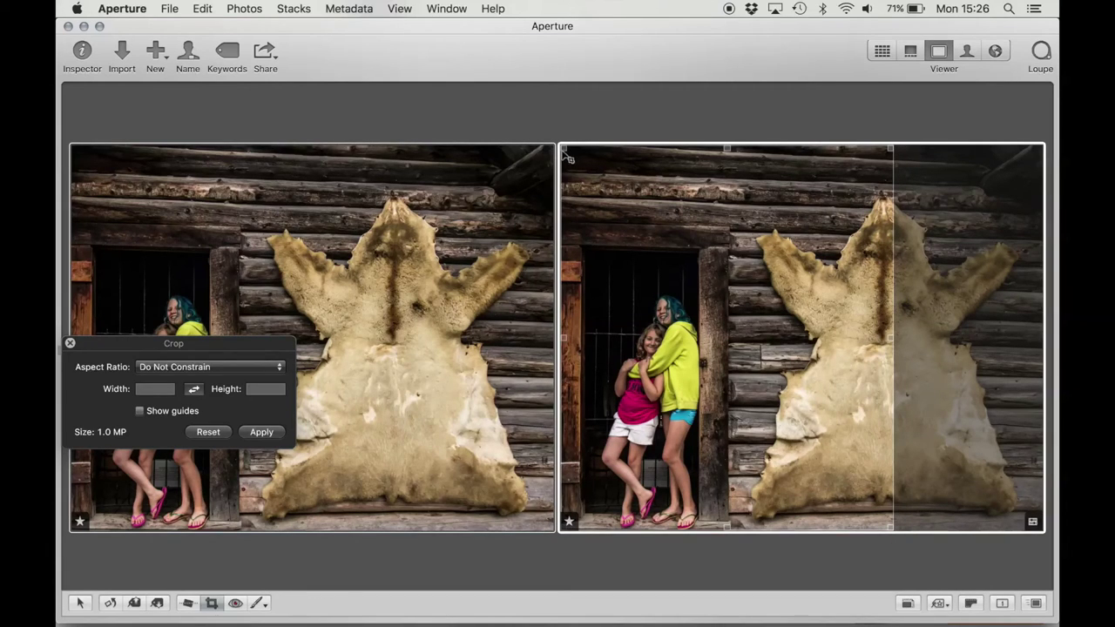
{"action": "key", "text": "Return"}
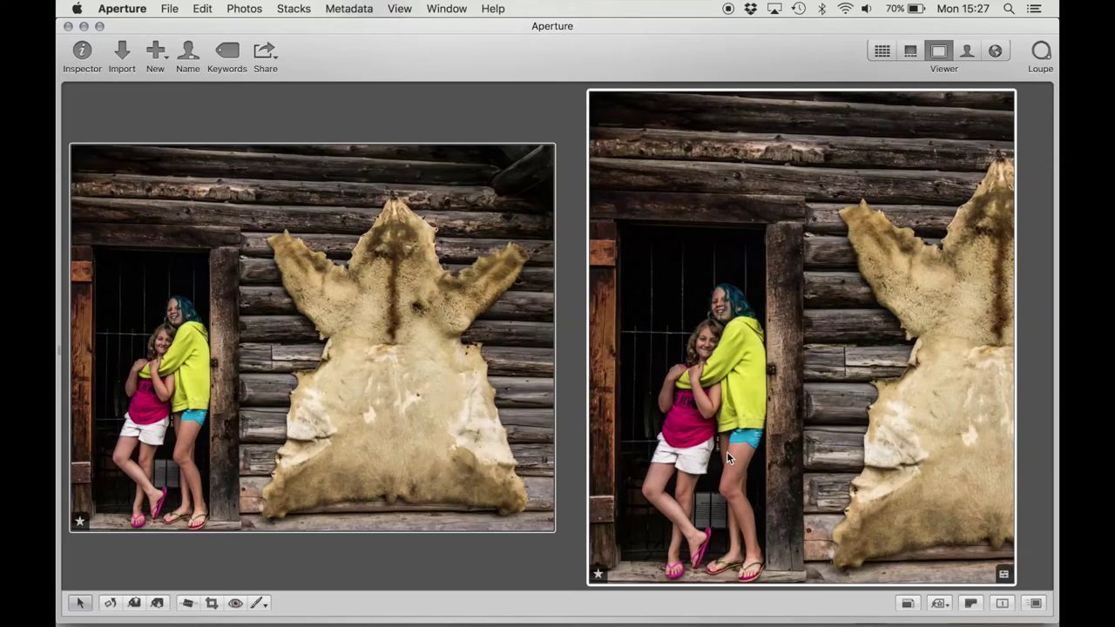
Reopen Version 2's crop at Original Aspect Ratio, flipped to 4×5 portrait.
{"action": "key", "text": "v"}
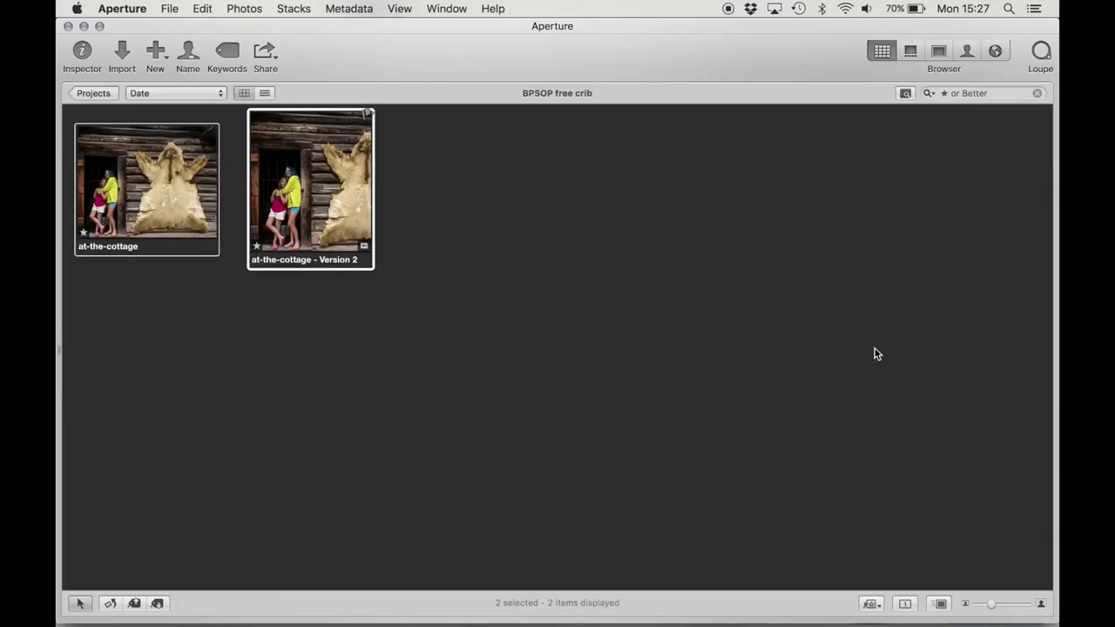
{"action": "key", "text": "v"}
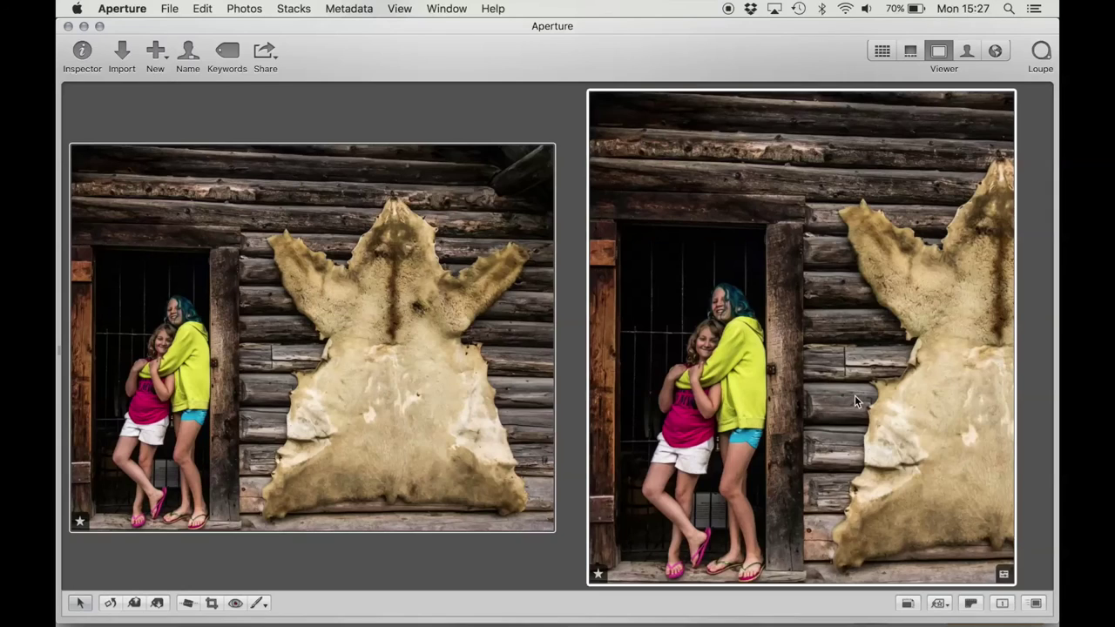
{"action": "key", "text": "c"}
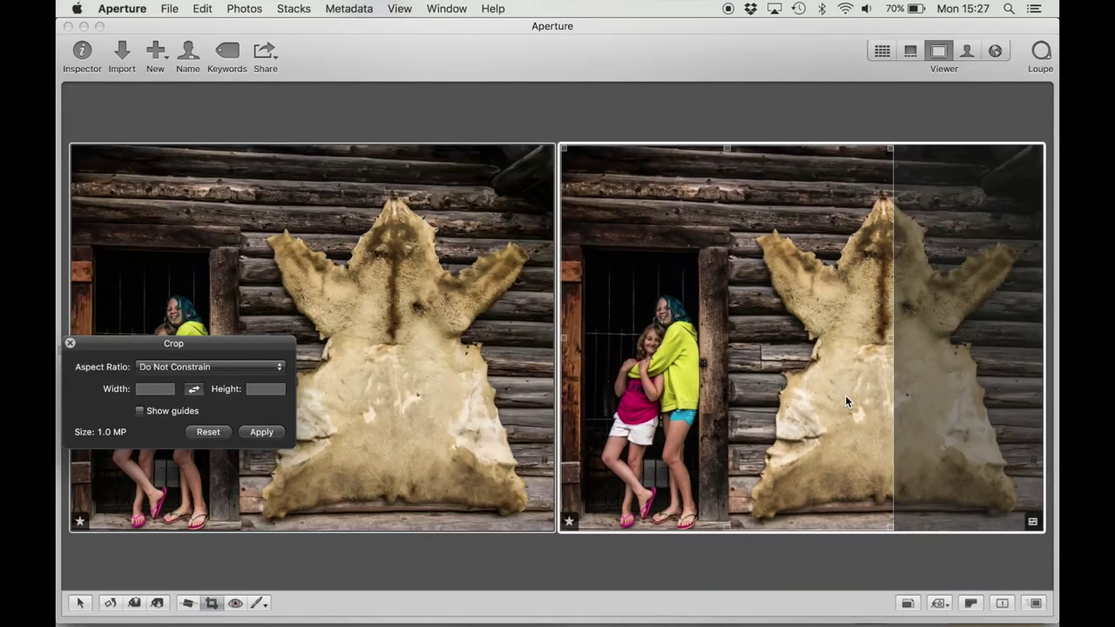
{"action": "left_click", "coordinate": [188, 369]}
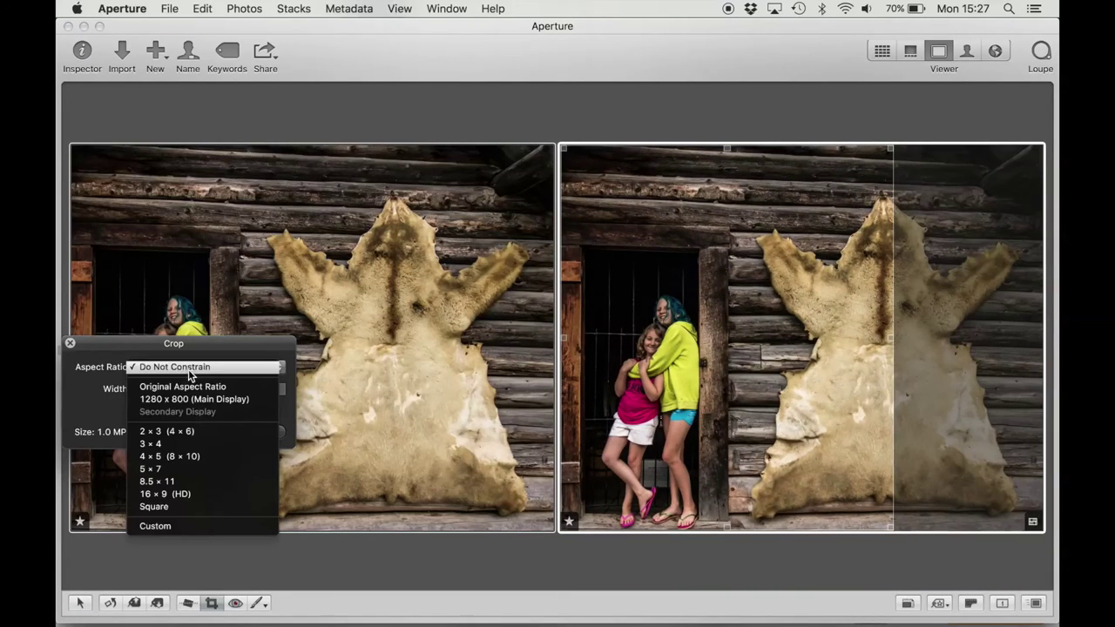
{"action": "left_click", "coordinate": [188, 387]}
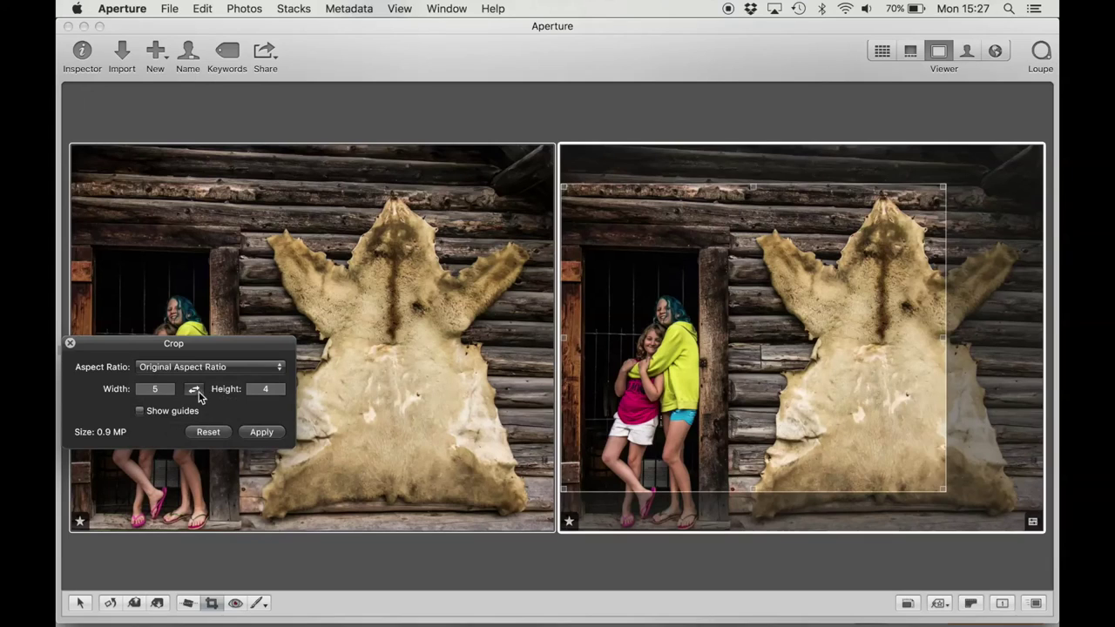
{"action": "left_click", "coordinate": [197, 391]}
Position the 4×5 frame over the girls and the right half of the hide, and apply it.
{"action": "left_click_drag", "start_coordinate": [688, 401], "coordinate": [649, 398]}
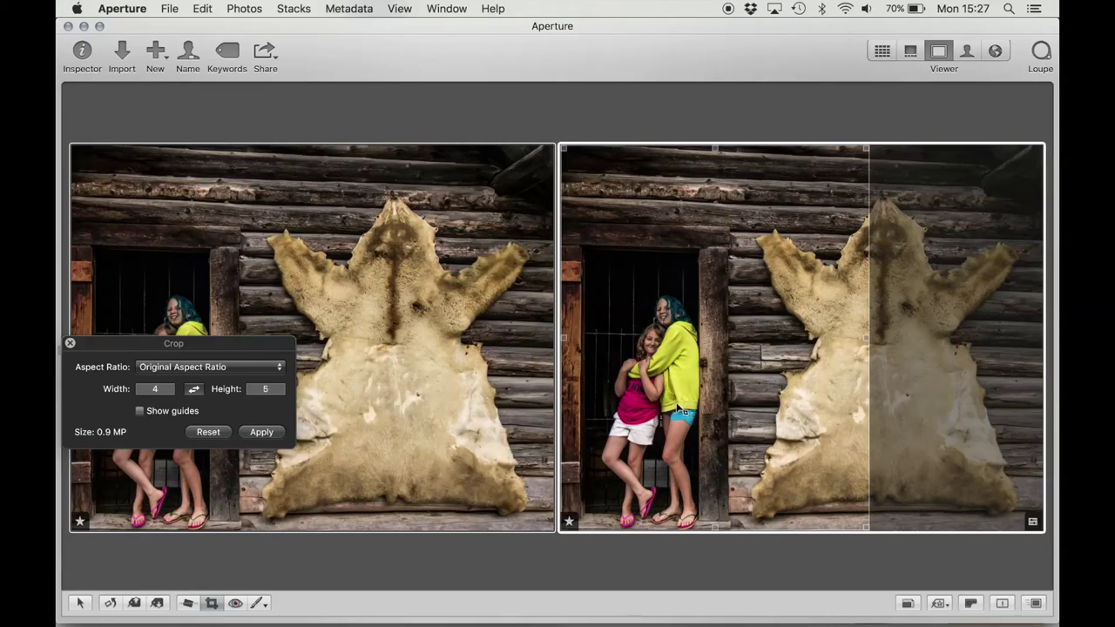
{"action": "left_click_drag", "start_coordinate": [684, 409], "coordinate": [704, 409]}
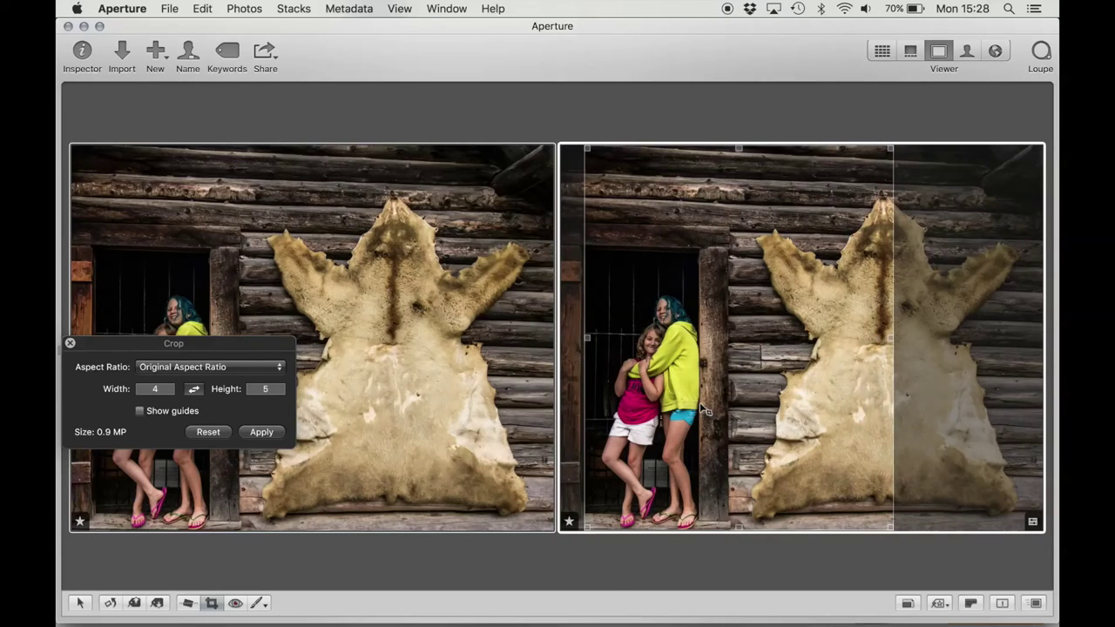
{"action": "key", "text": "Return"}
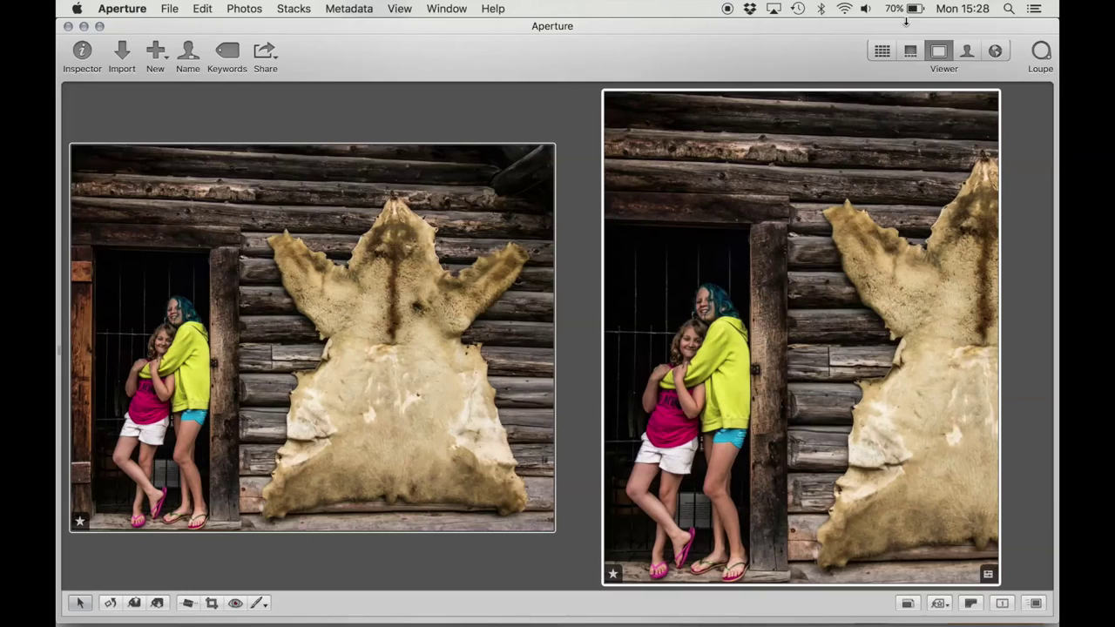
{"action": "left_click", "coordinate": [881, 51]}
Duplicate the cottage photo's Version 2 as a new Version 3.
{"action": "left_click", "coordinate": [446, 262]}
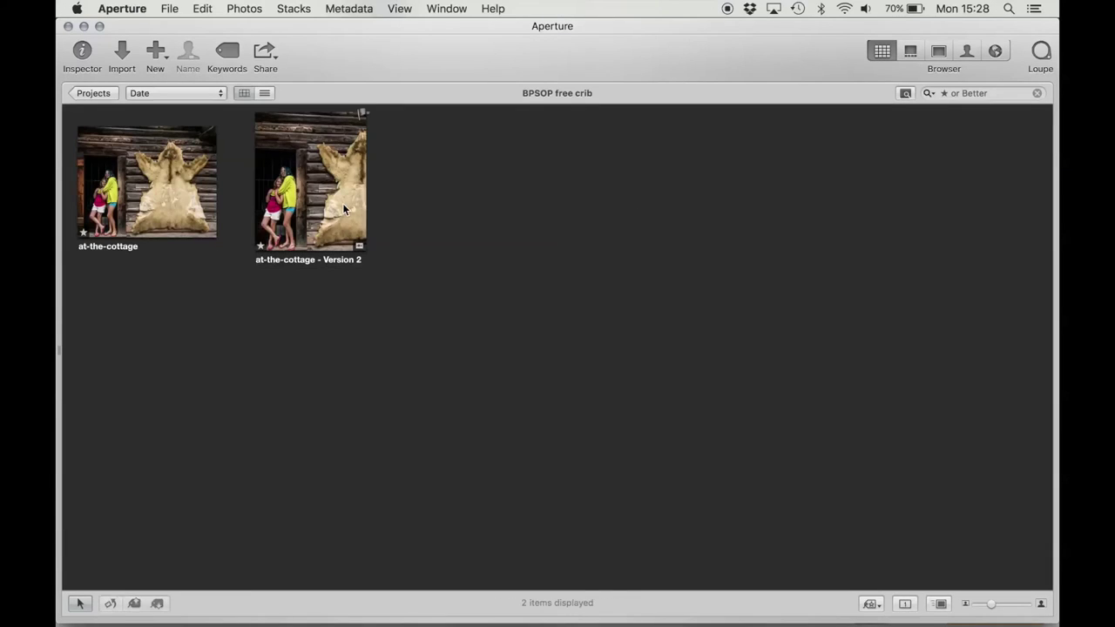
{"action": "left_click", "coordinate": [342, 203]}
{"action": "right_click", "coordinate": [342, 202]}
{"action": "left_click", "coordinate": [370, 299]}
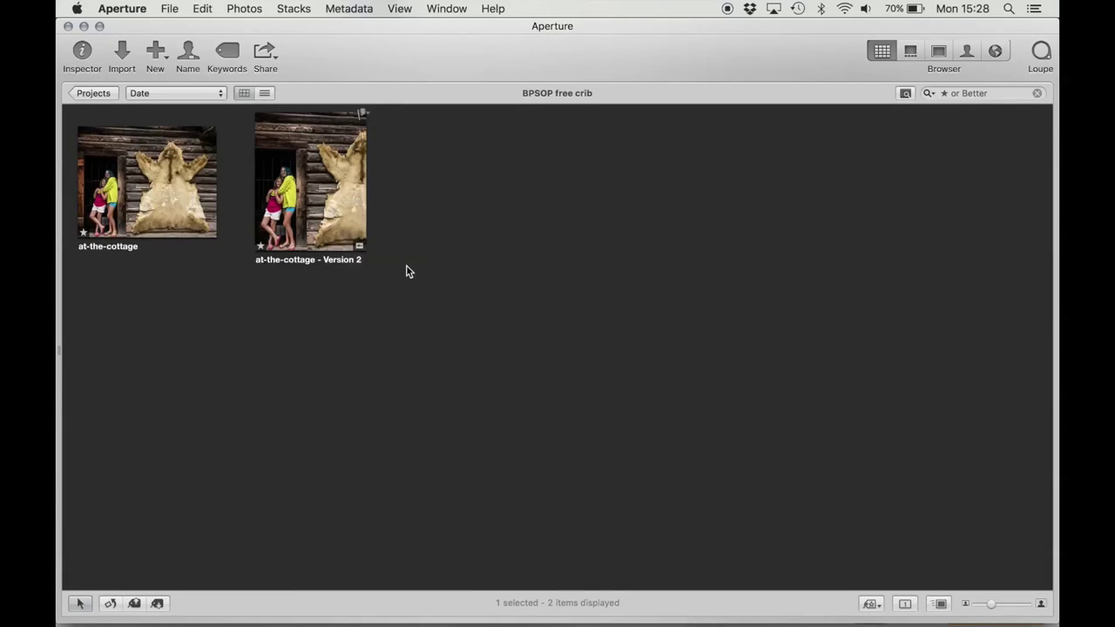
Set Version 2's crop to Do Not Constrain and widen its left edge to the image border.
{"action": "left_click", "coordinate": [322, 193]}
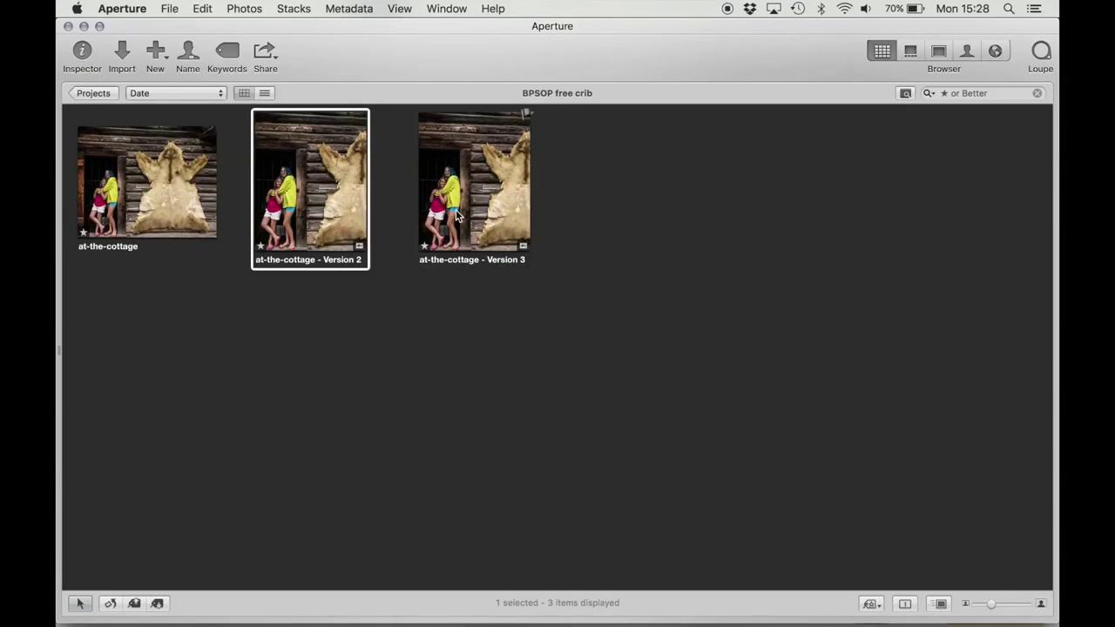
{"action": "left_click", "coordinate": [456, 209], "text": "shift"}
{"action": "double_click", "coordinate": [329, 201]}
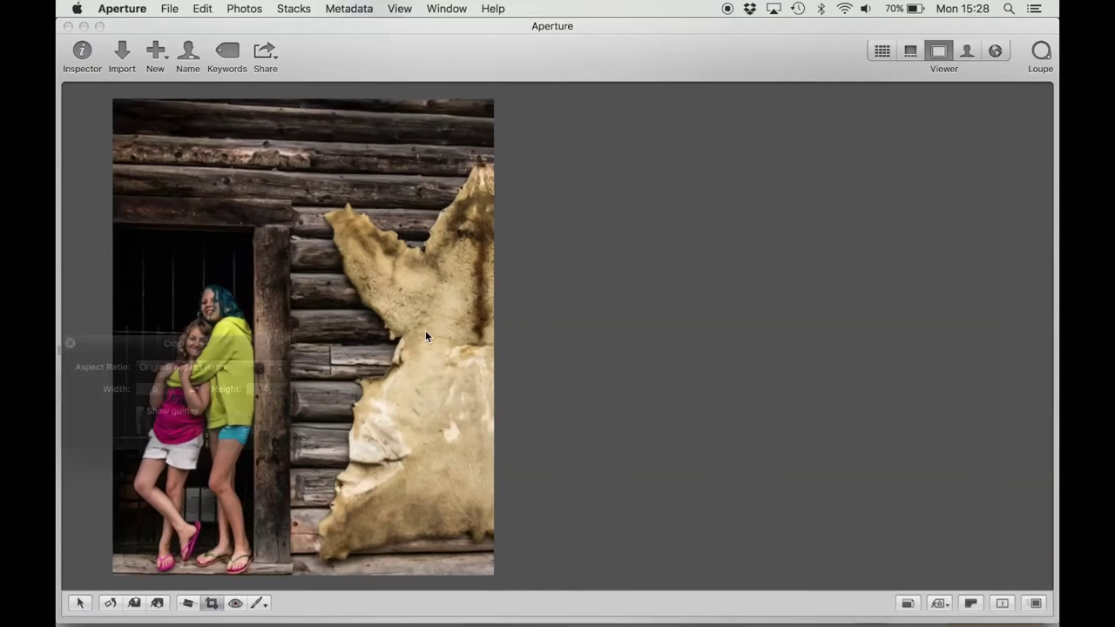
{"action": "key", "text": "c"}
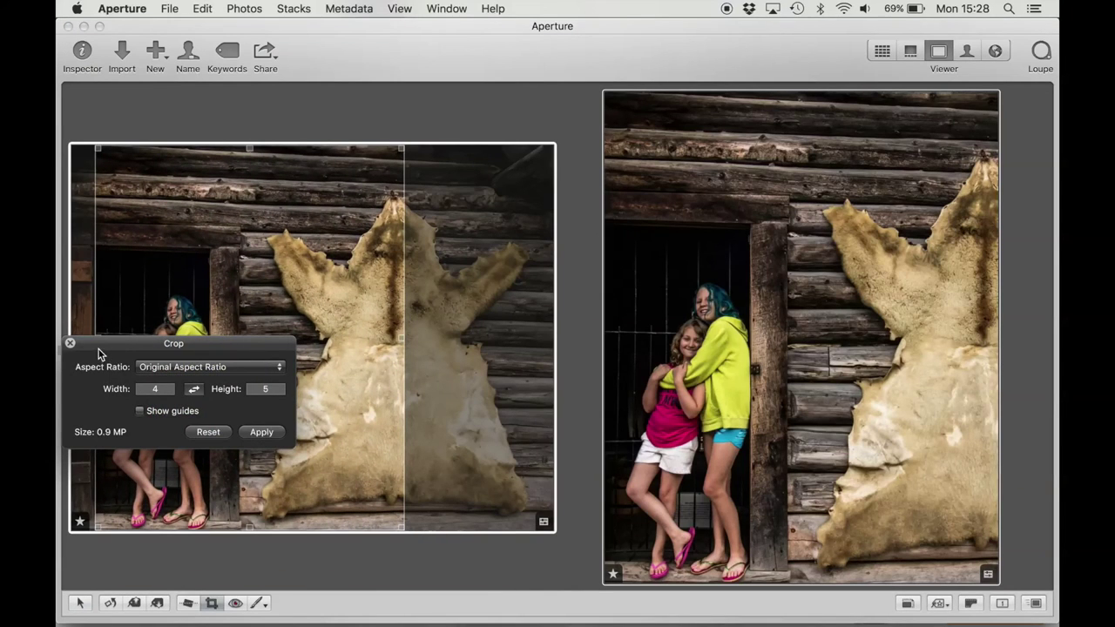
{"action": "left_click_drag", "start_coordinate": [100, 345], "coordinate": [102, 486]}
{"action": "left_click", "coordinate": [160, 507]}
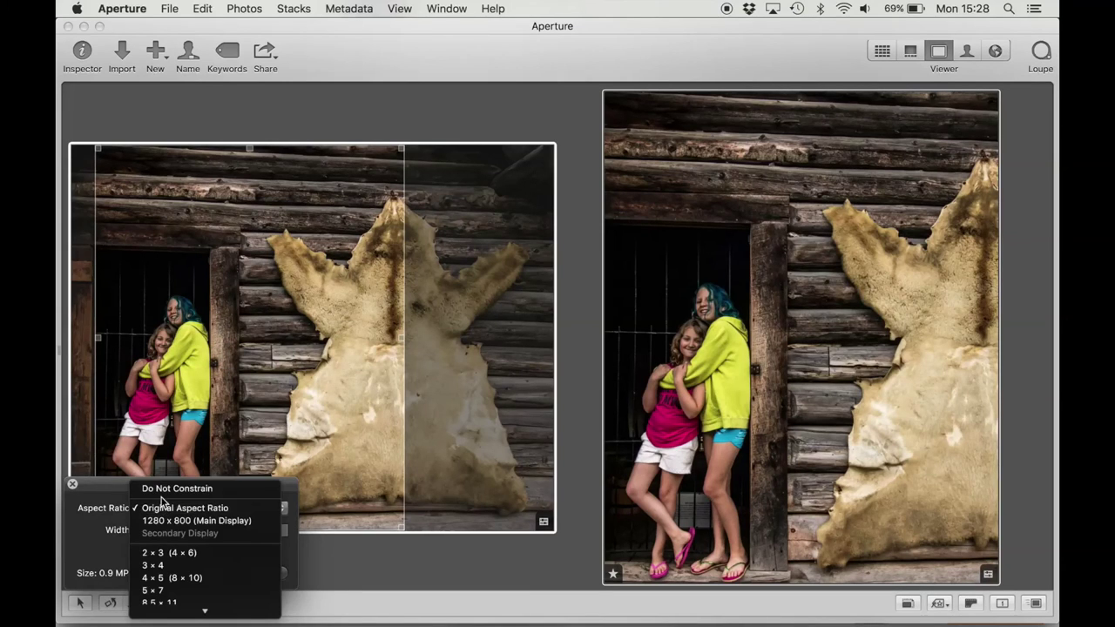
{"action": "left_click", "coordinate": [161, 486]}
{"action": "left_click_drag", "start_coordinate": [98, 340], "coordinate": [69, 336]}
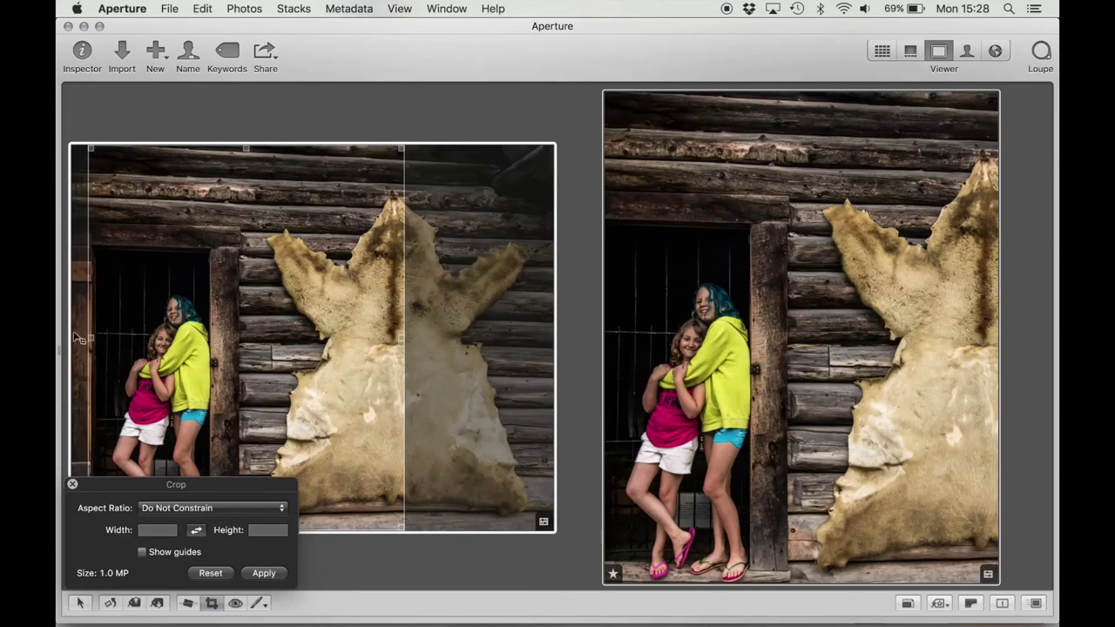
{"action": "key", "text": "Return"}
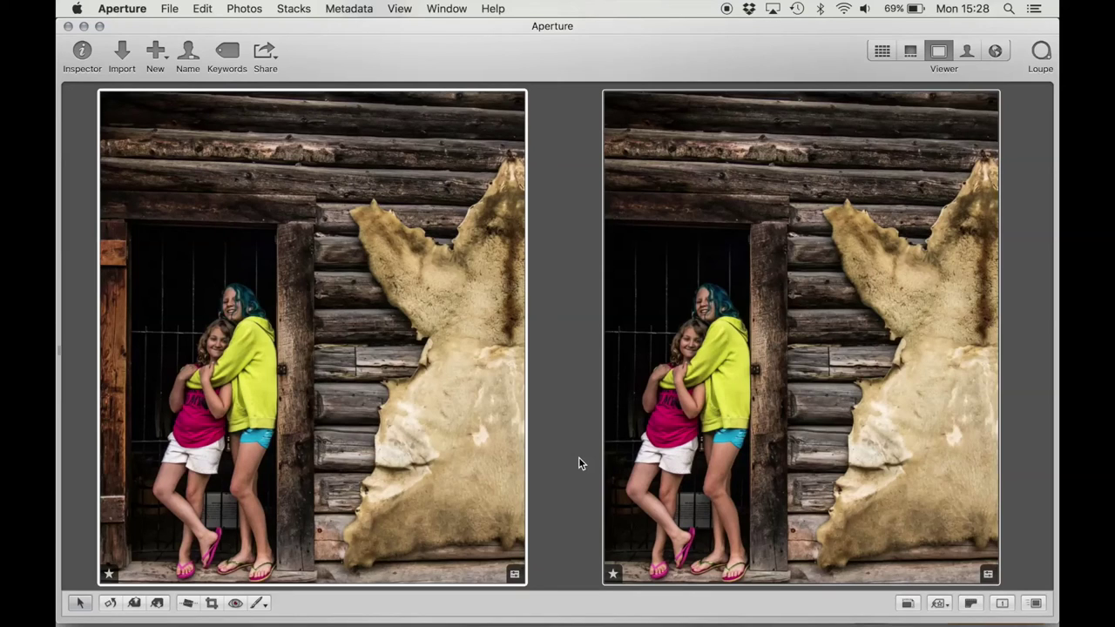
Select the original cottage photo with Versions 2 and 3 and view all three together.
{"action": "left_click", "coordinate": [880, 52]}
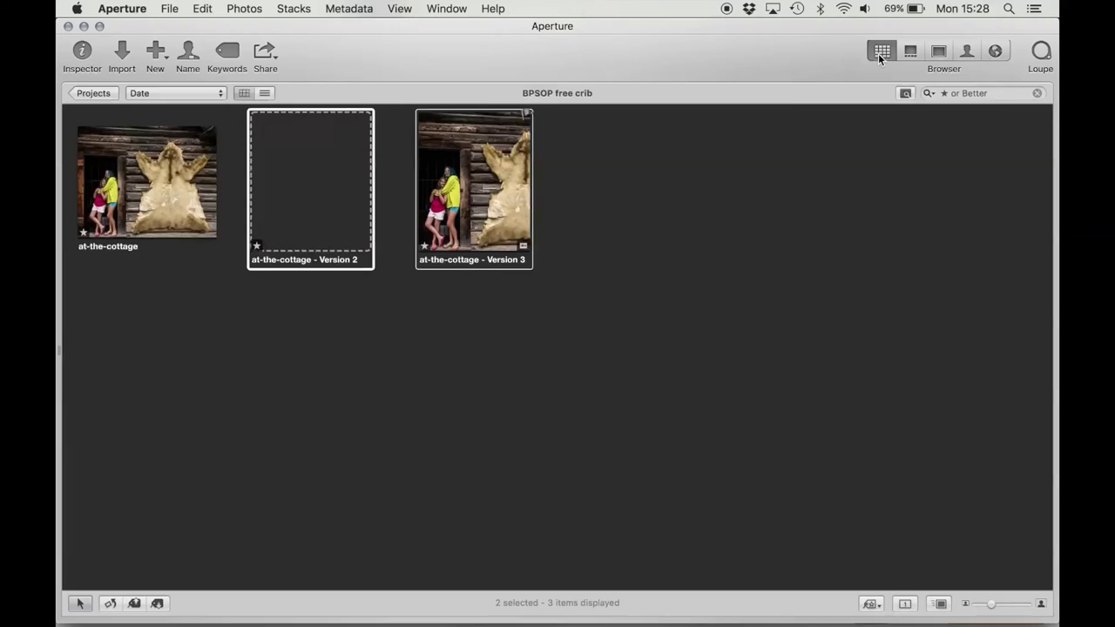
{"action": "left_click", "coordinate": [213, 235]}
{"action": "left_click", "coordinate": [447, 201], "text": "shift"}
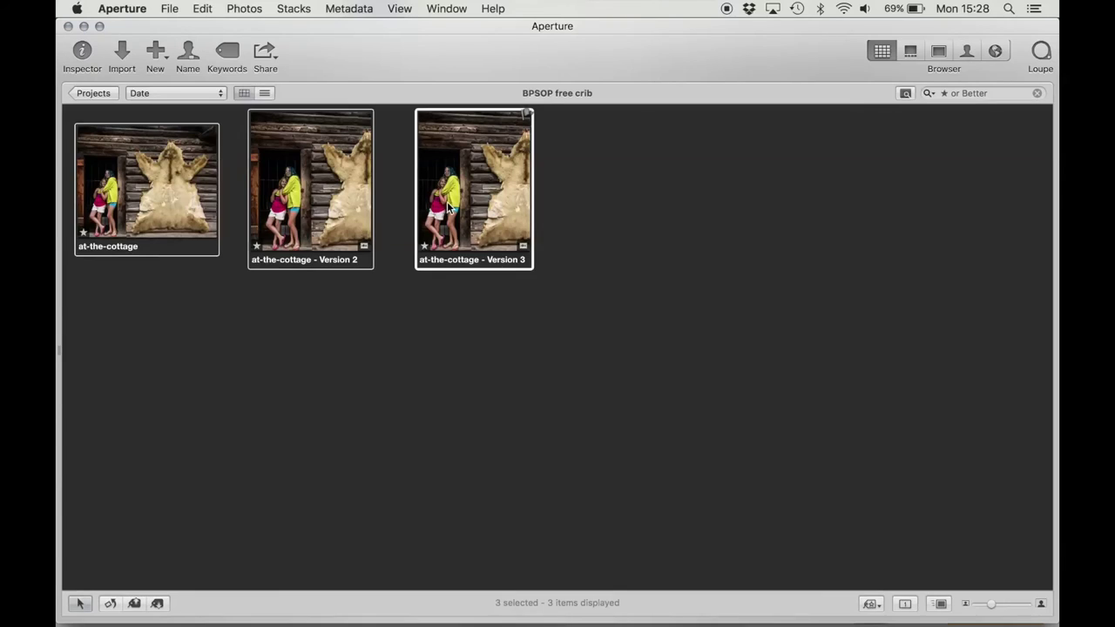
{"action": "key", "text": "v"}
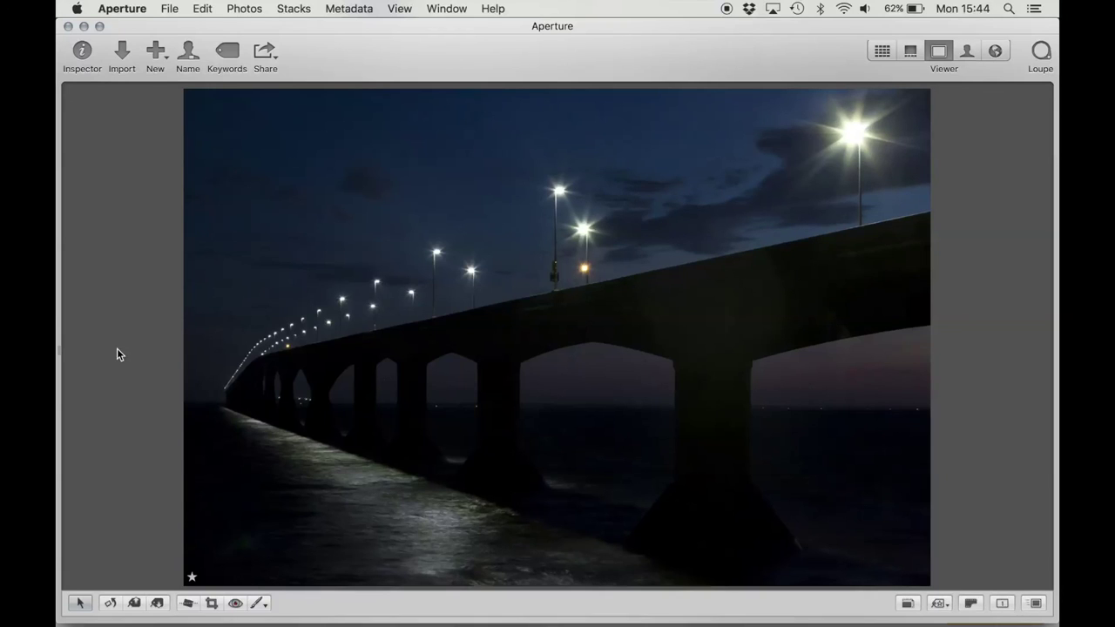
Step from the bridge's portrait version to its wide landscape version.
{"action": "key", "text": "Right"}
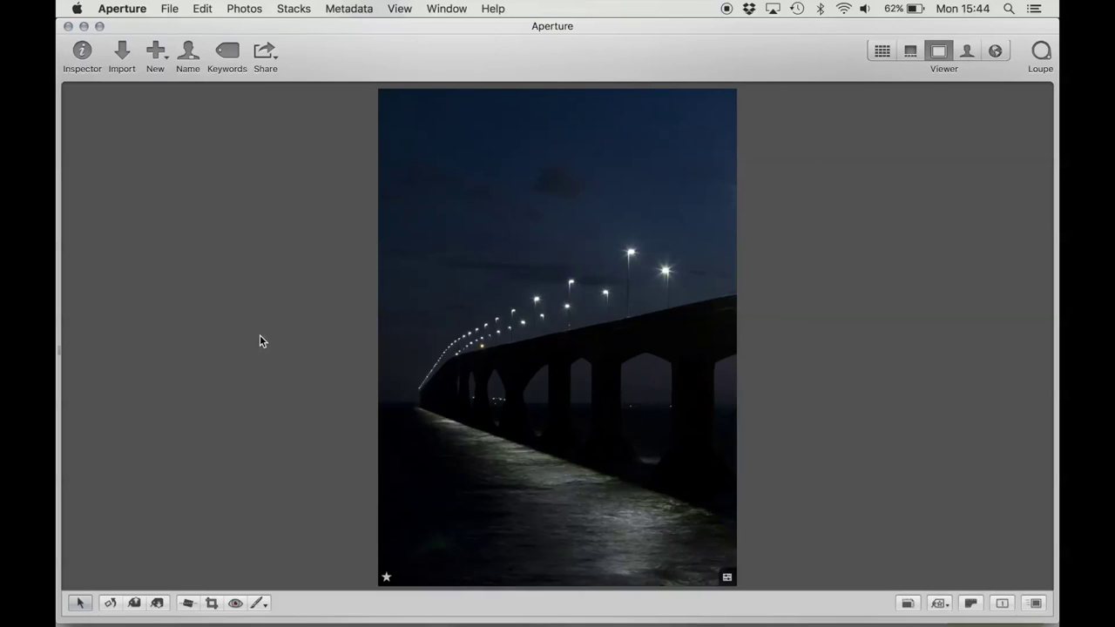
{"action": "key", "text": "Right"}
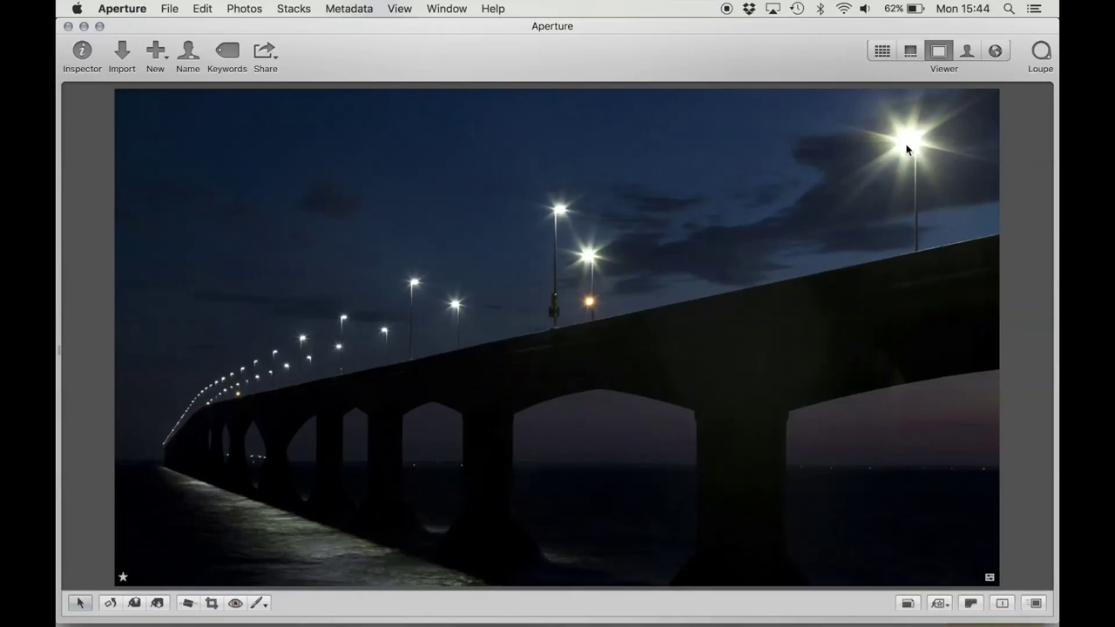
Select the original bridge photo and its two other versions and view all three together.
{"action": "left_click", "coordinate": [875, 55]}
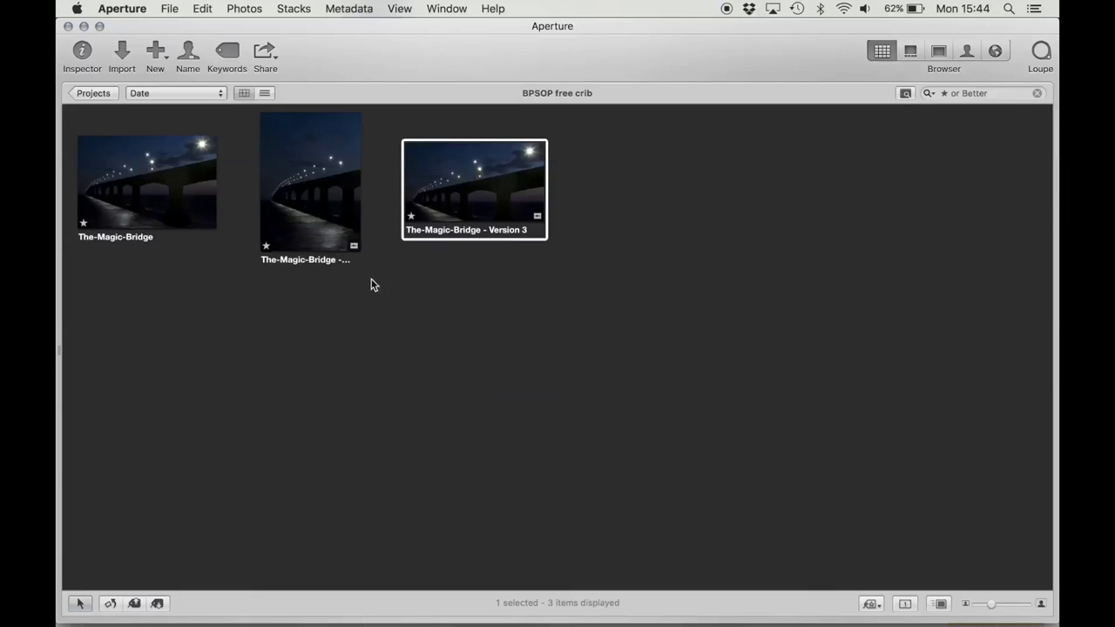
{"action": "left_click", "coordinate": [236, 283]}
{"action": "left_click", "coordinate": [159, 201]}
{"action": "left_click", "coordinate": [500, 180], "text": "shift"}
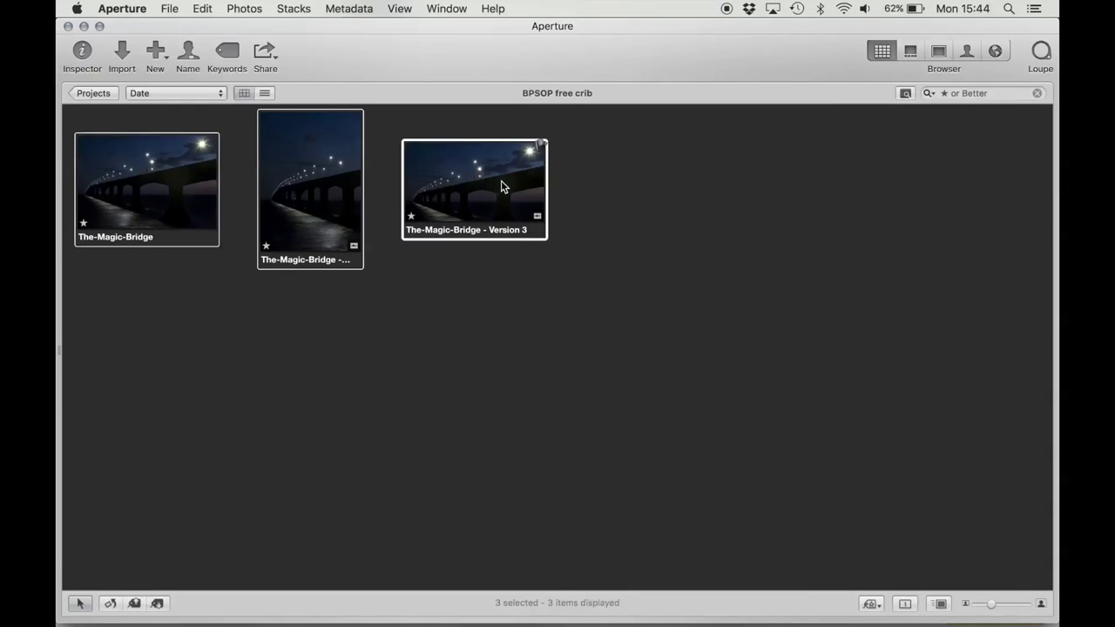
{"action": "key", "text": "v"}
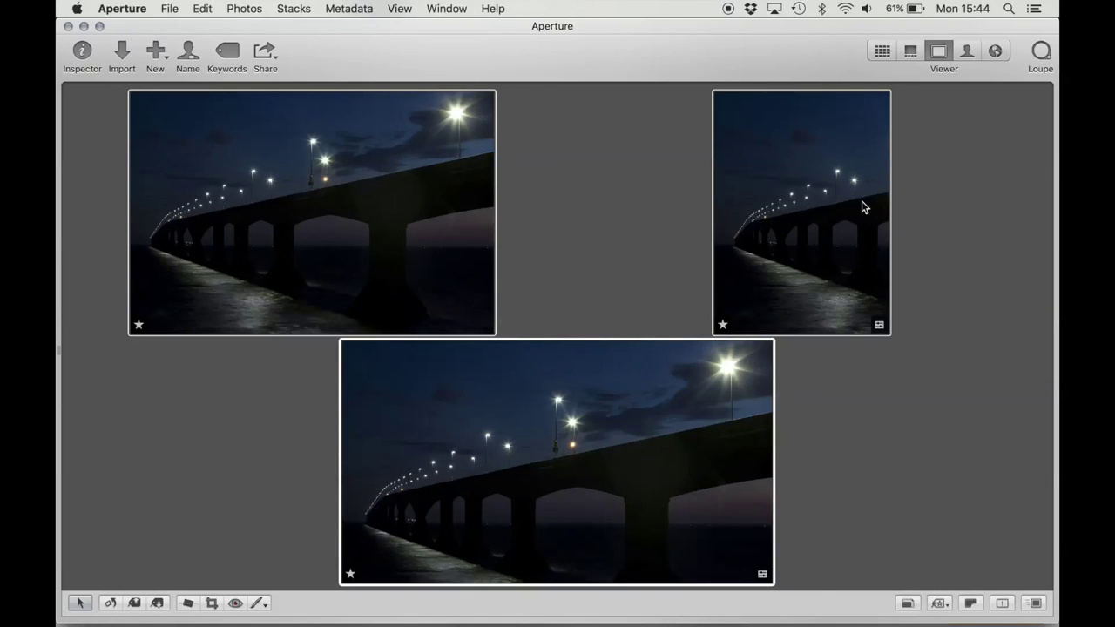
Crop the right-hand bridge version to 5×7 and the bottom one to 16×9, then compare original with 16×9.
{"action": "left_click", "coordinate": [792, 226]}
{"action": "key", "text": "c"}
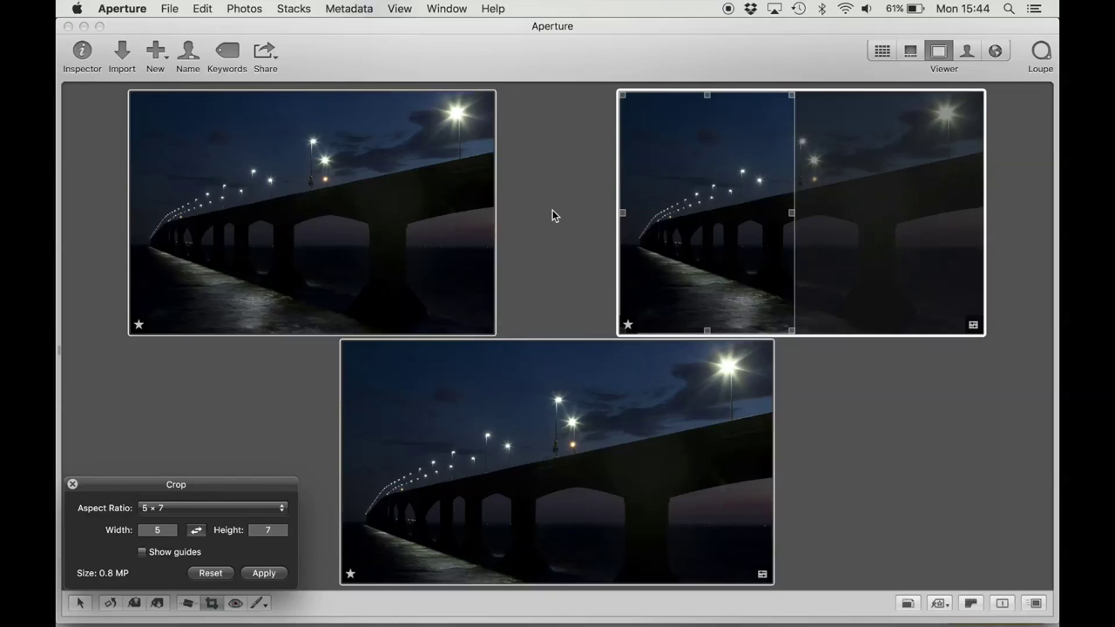
{"action": "key", "text": "Return"}
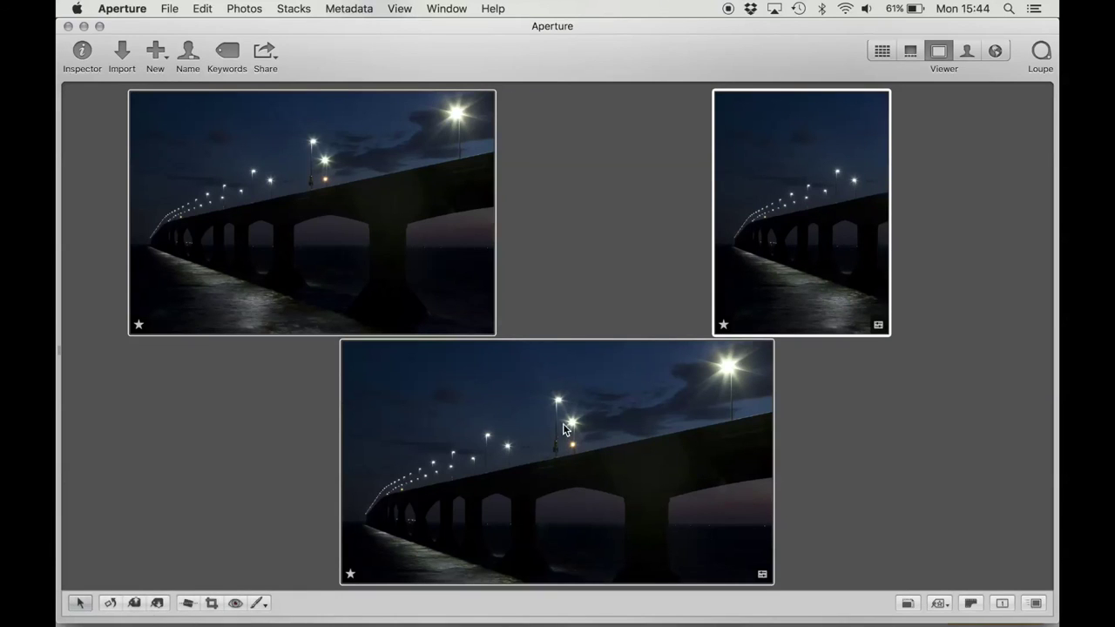
{"action": "left_click", "coordinate": [558, 474]}
{"action": "key", "text": "c"}
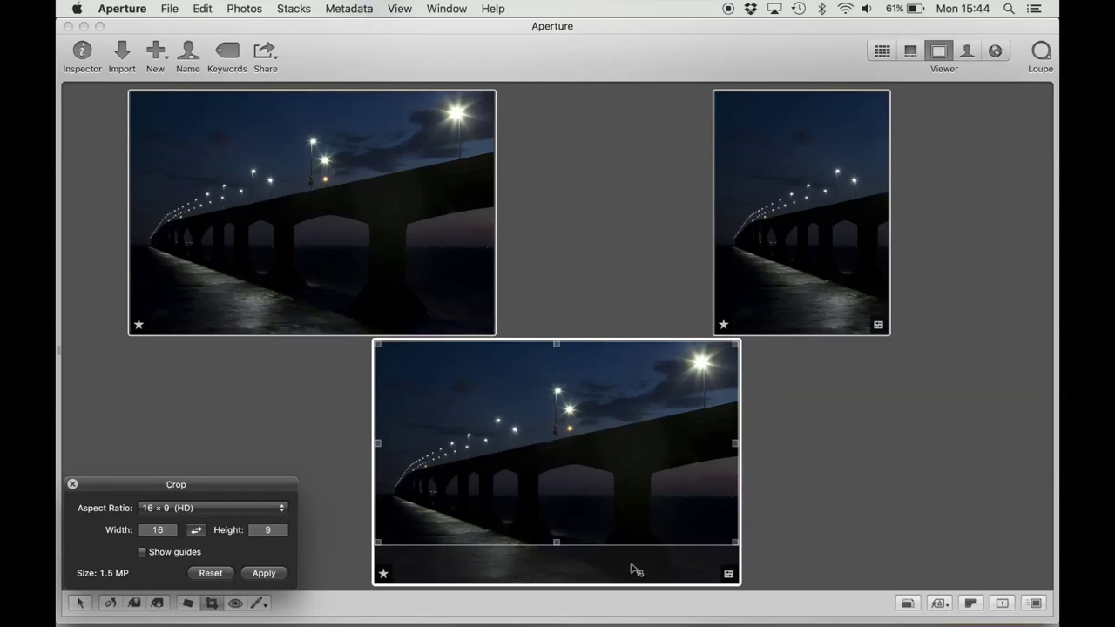
{"action": "left_click", "coordinate": [861, 484]}
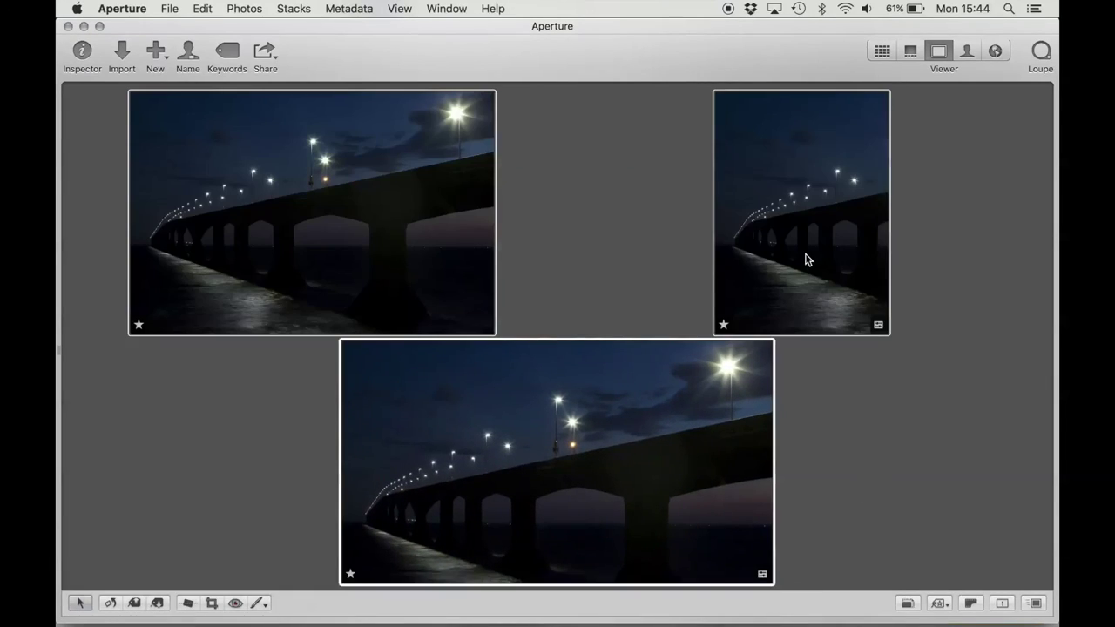
{"action": "left_click", "coordinate": [804, 256], "text": "super"}
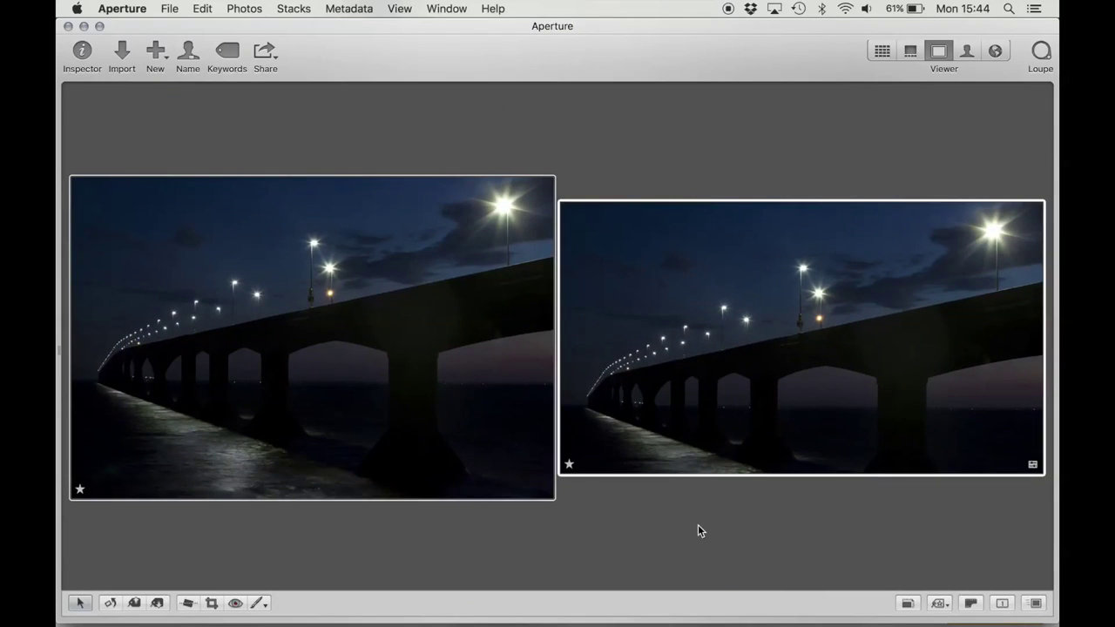